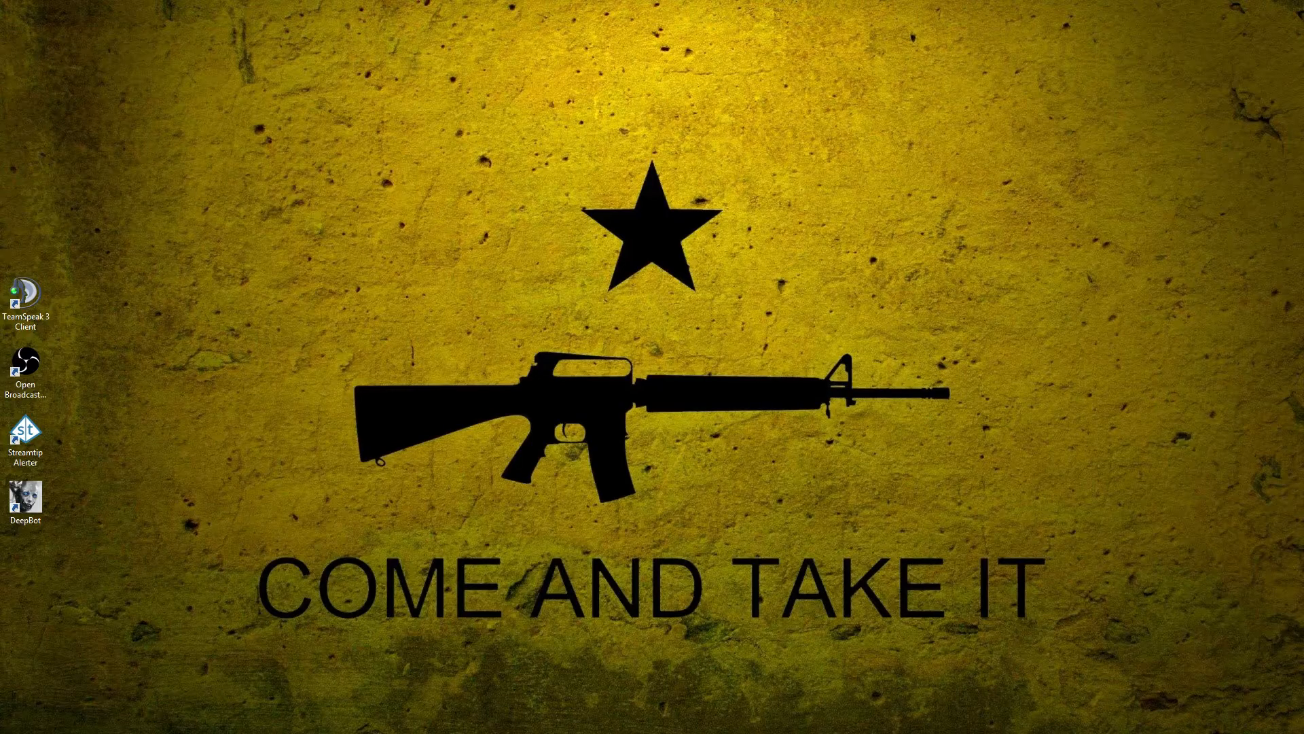
Look at the Open Broadcaster Software website in the browser and minimize it back to the desktop
key("alt+Tab")
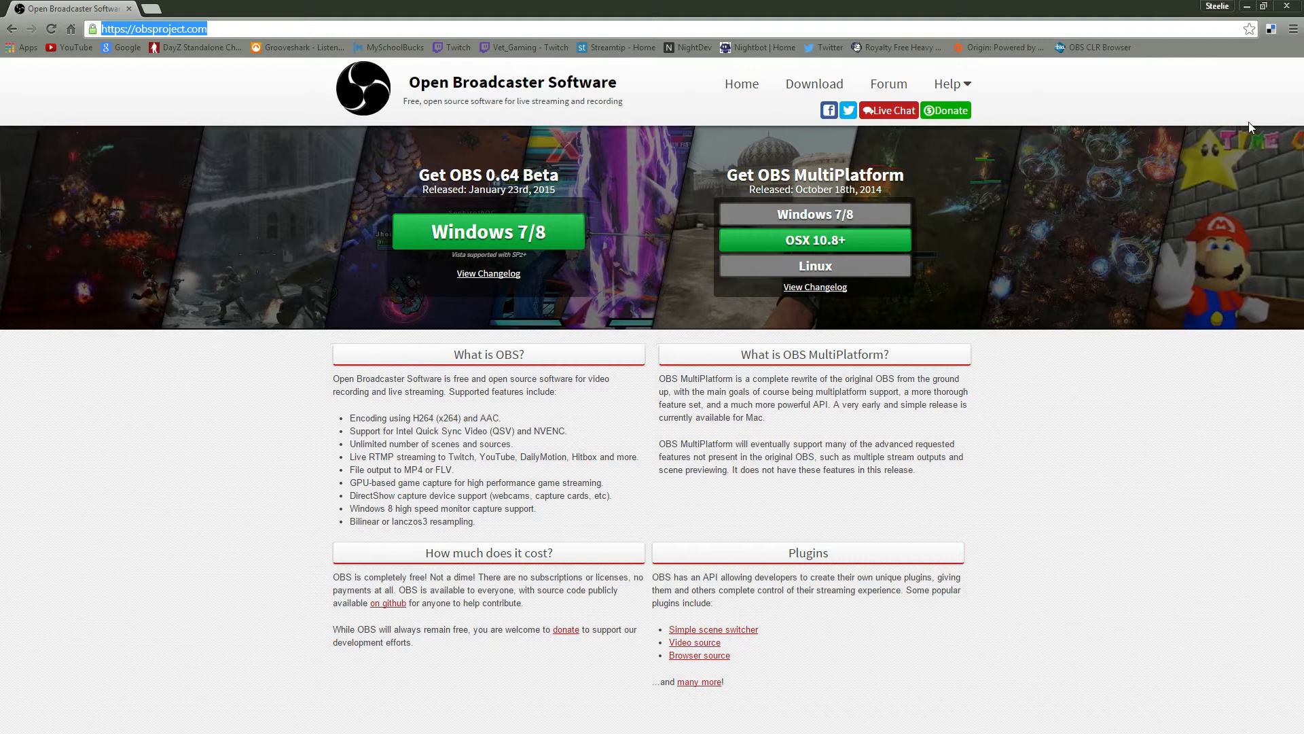
left_click(1247, 8)
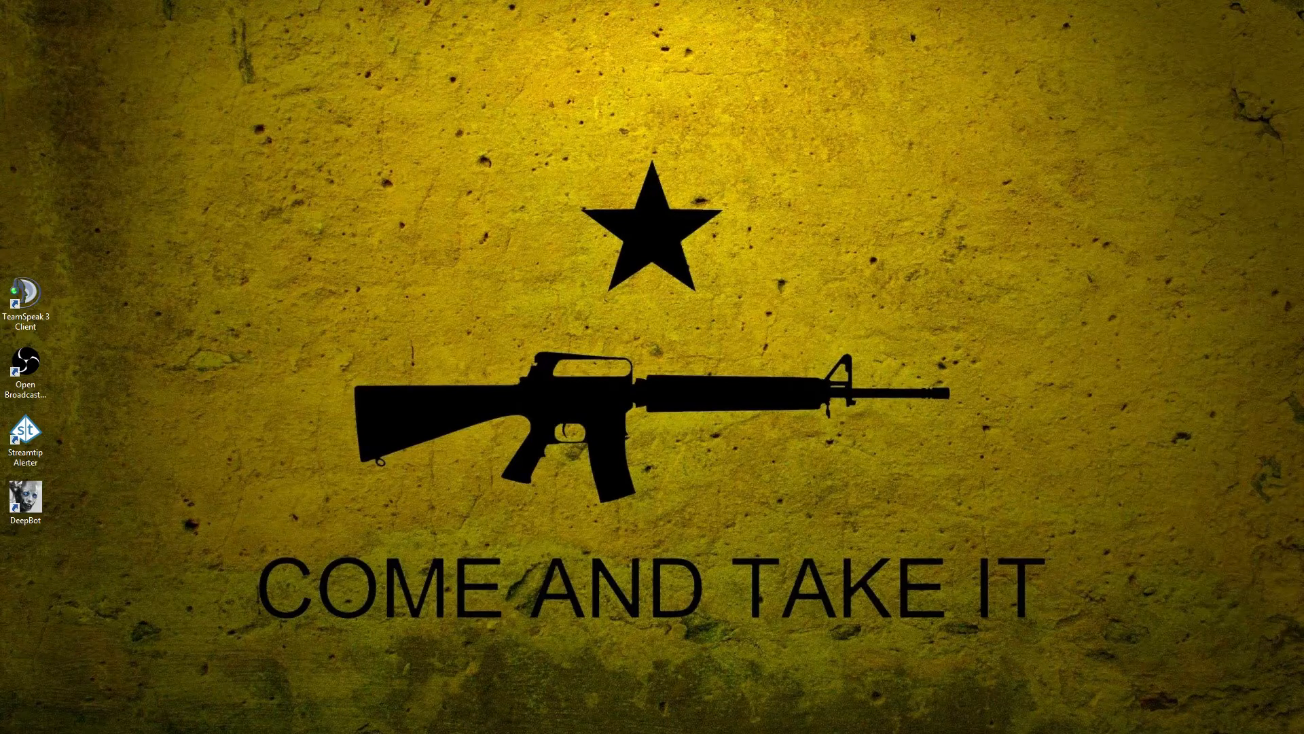
Bring the Open Broadcaster Software window onto the desktop, open its settings and review the available interface languages
left_click_drag(0, 139, 759, 102)
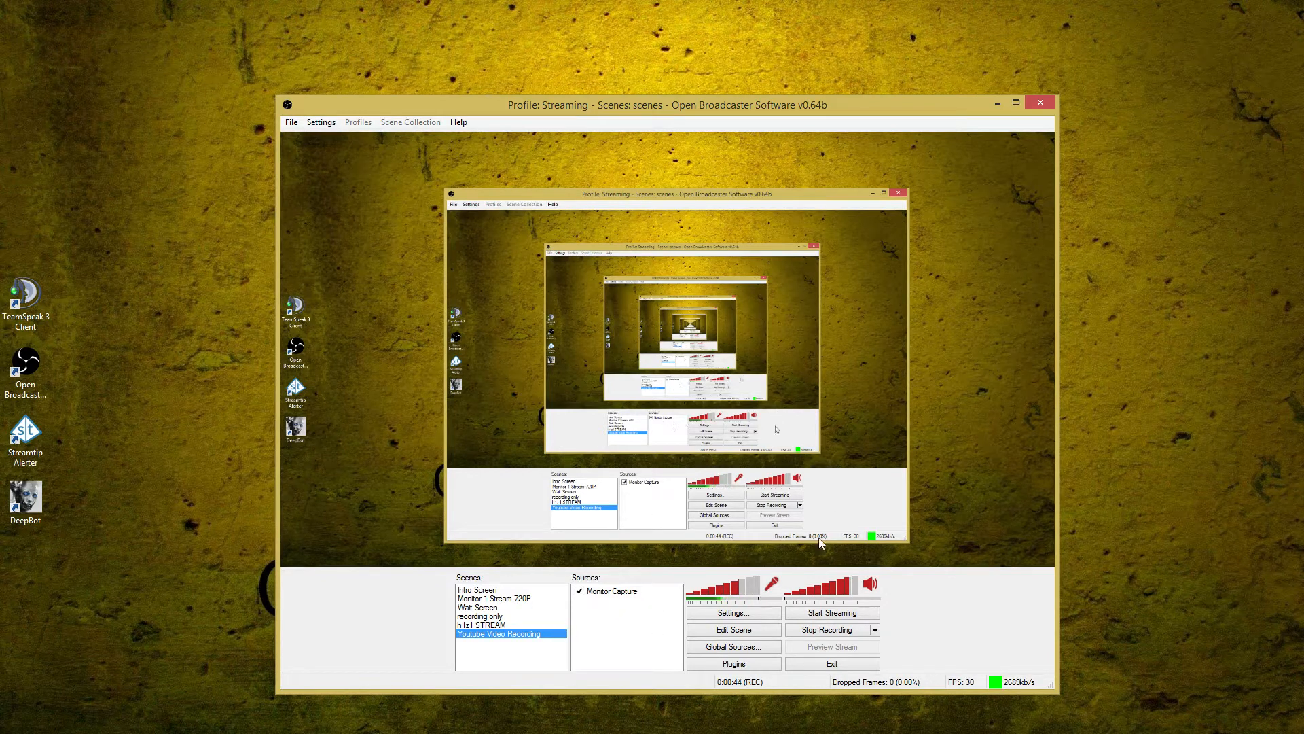
left_click(734, 613)
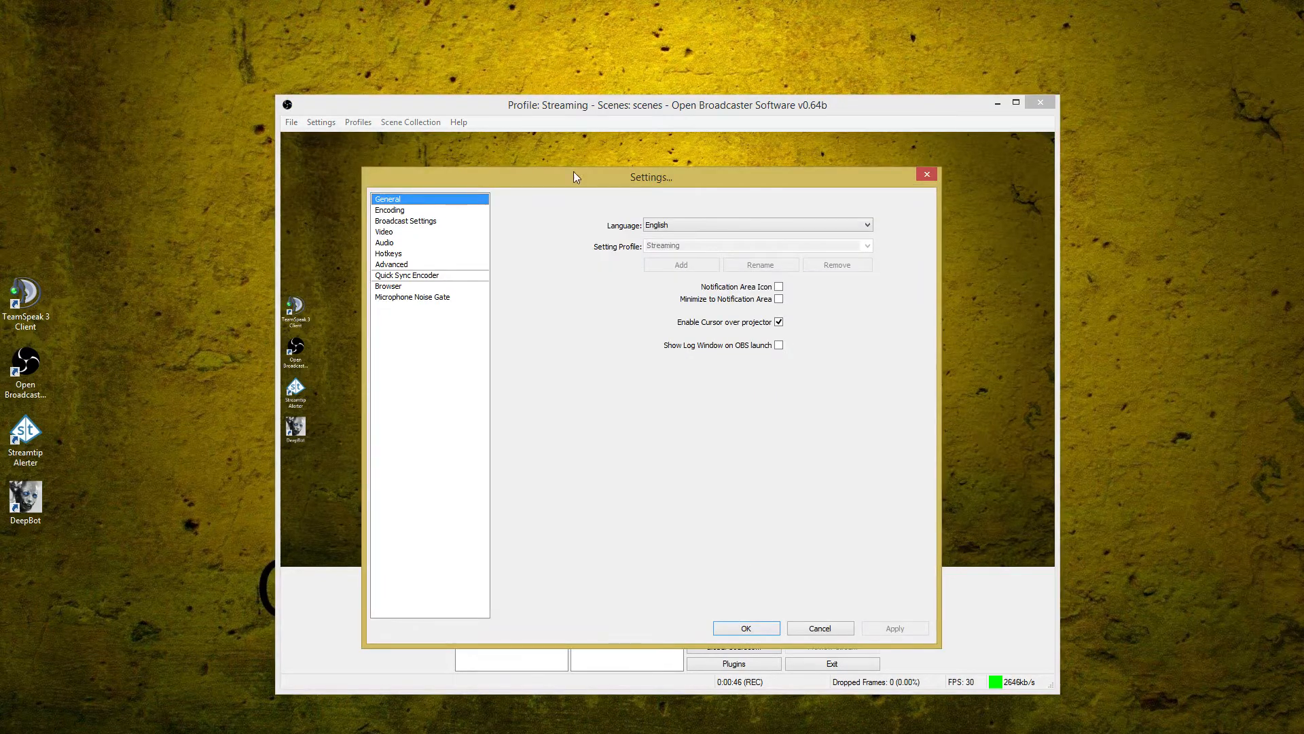
left_click_drag(447, 83, 447, 83)
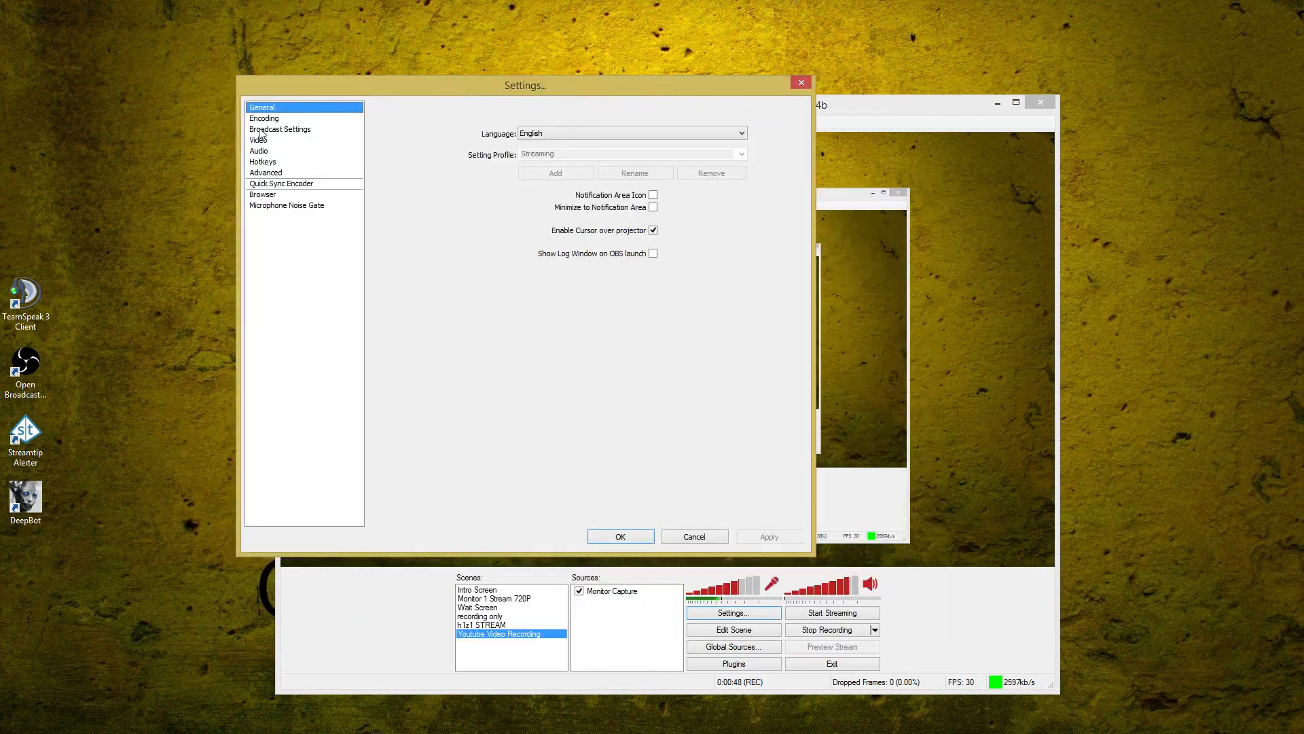
left_click(582, 133)
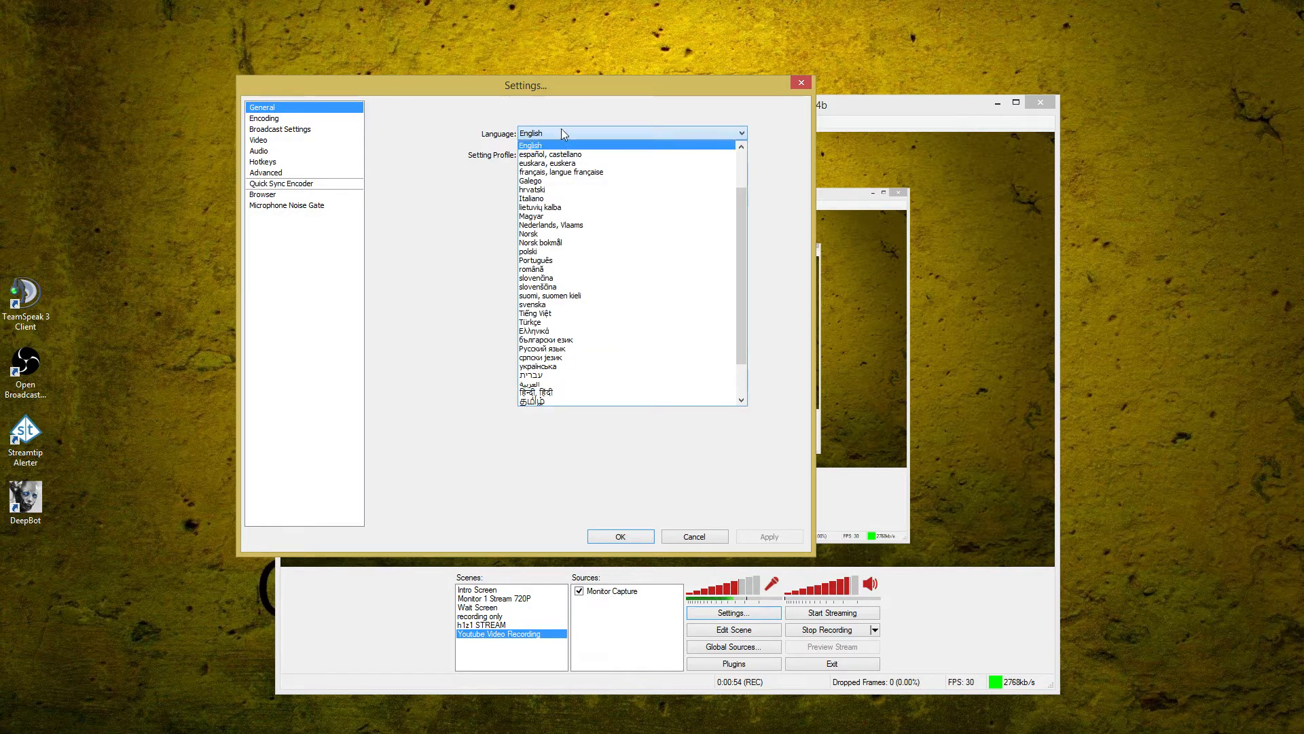
left_click(562, 129)
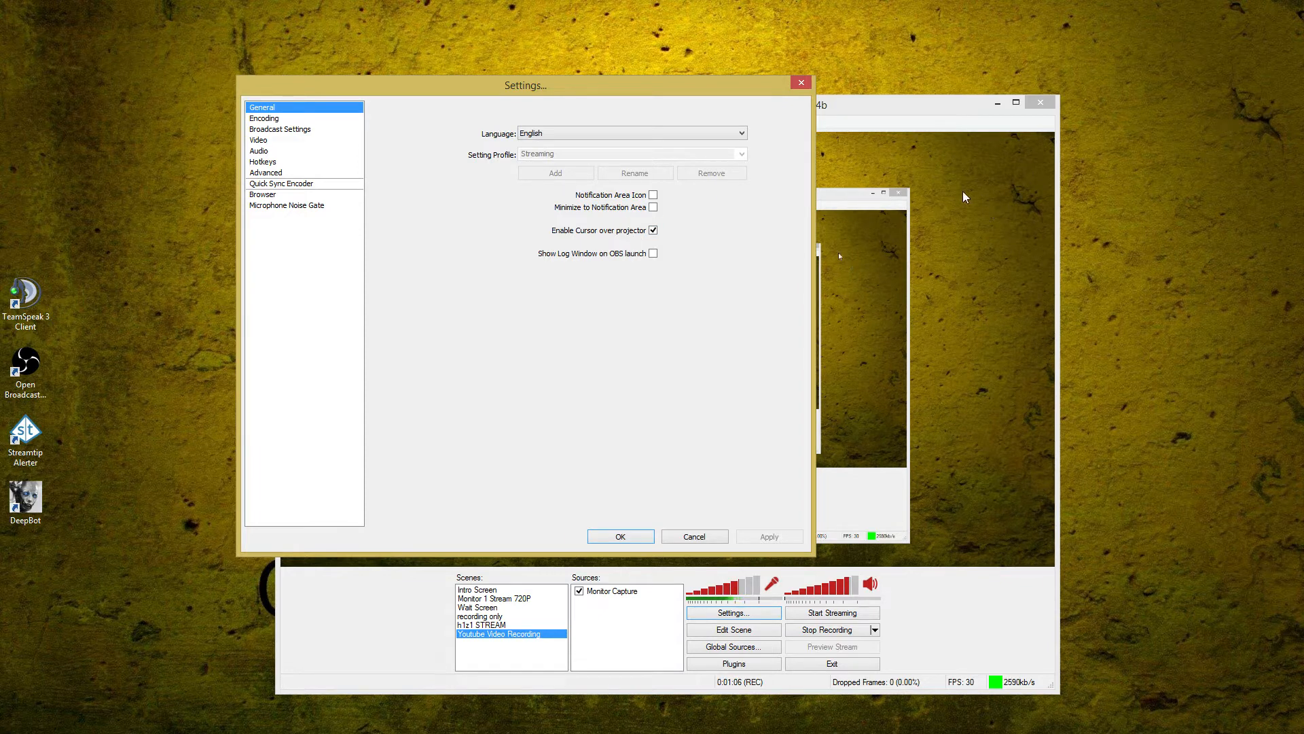
Review the Encoding settings, covering the x264 encoder, max bitrate, audio bitrate and codec, and leave them without saving
left_click(265, 118)
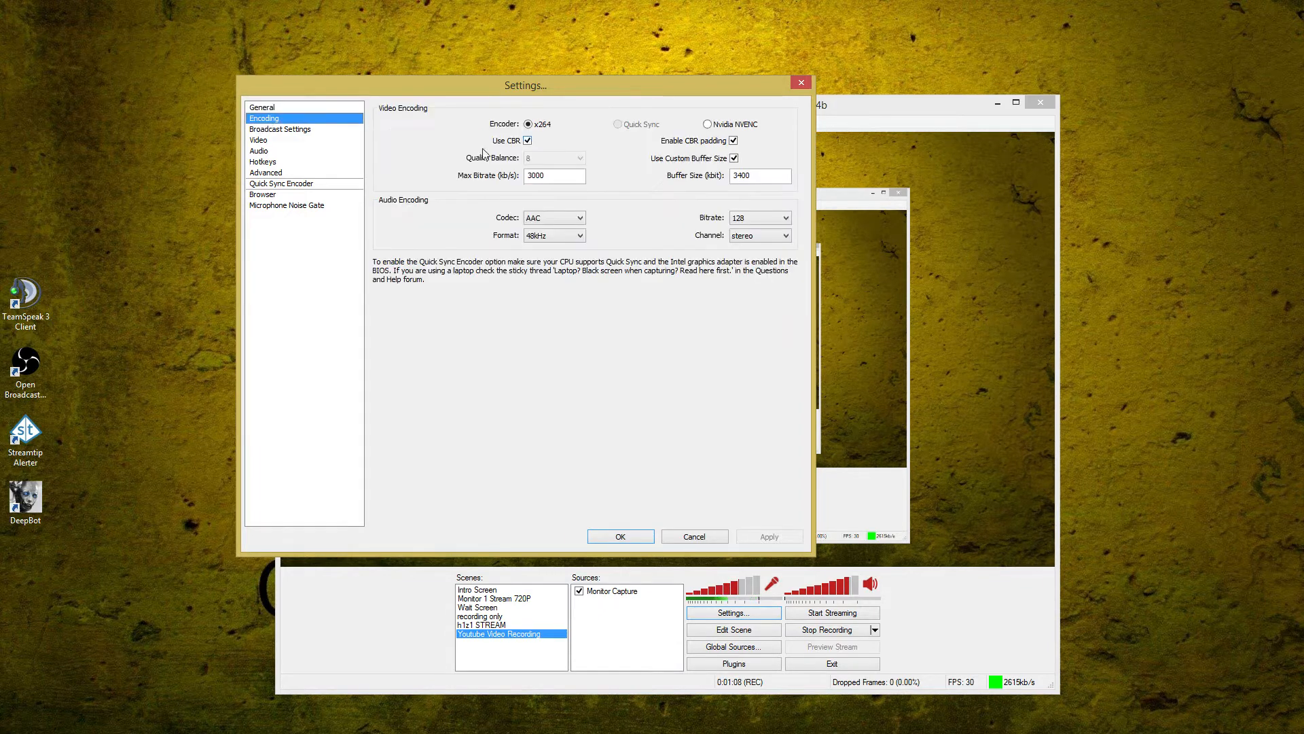
left_click(529, 125)
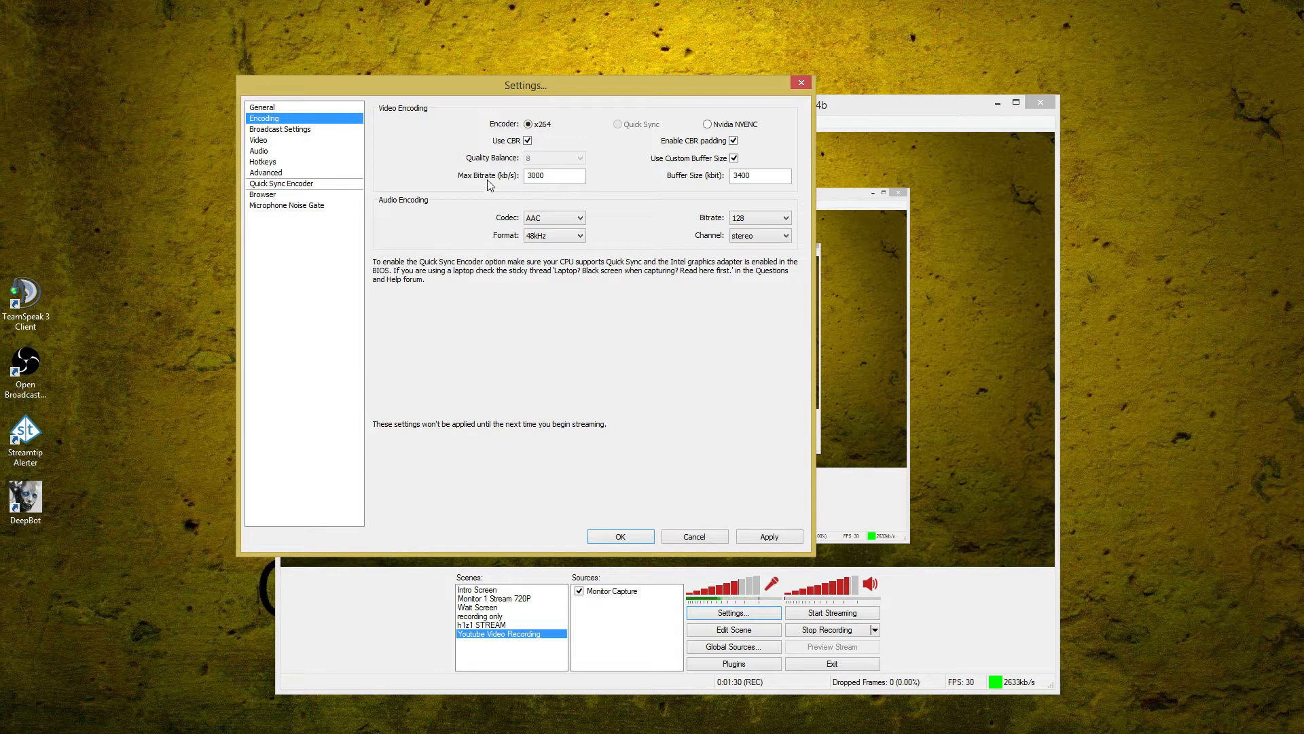
mouse_move(550, 176)
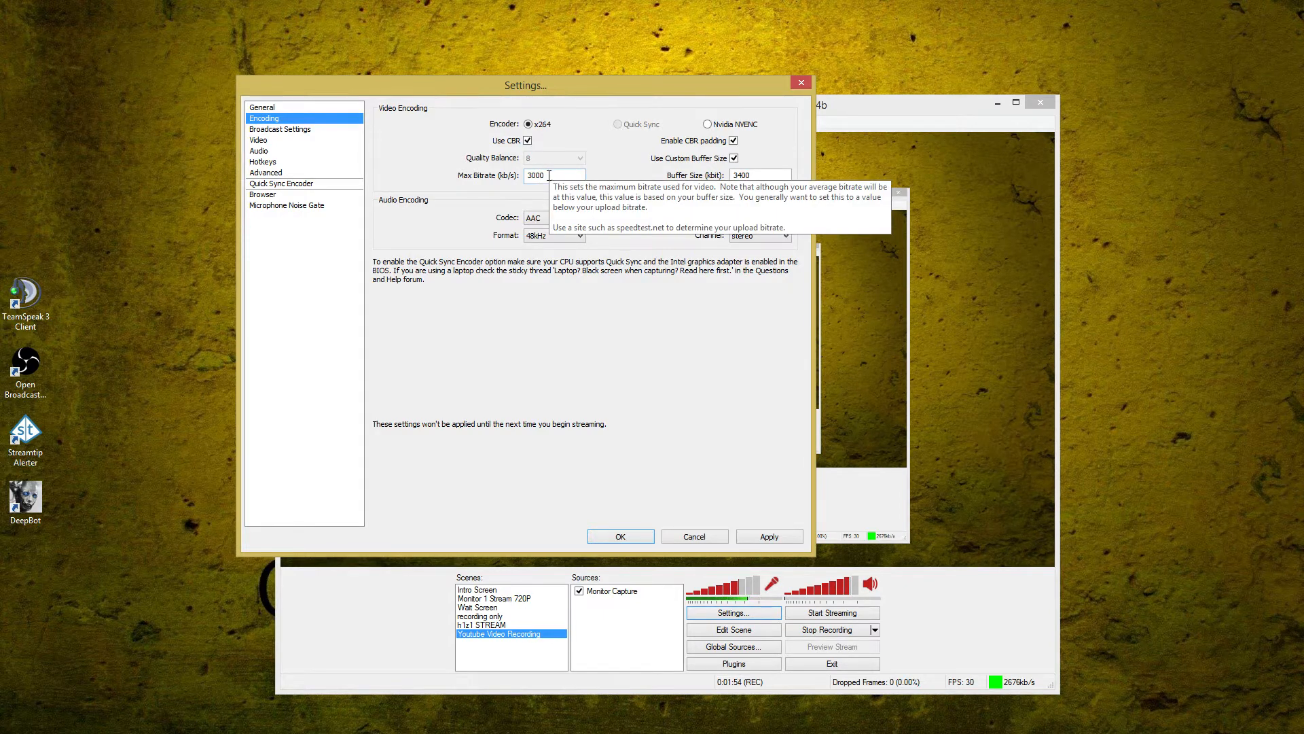
left_click_drag(541, 178, 493, 183)
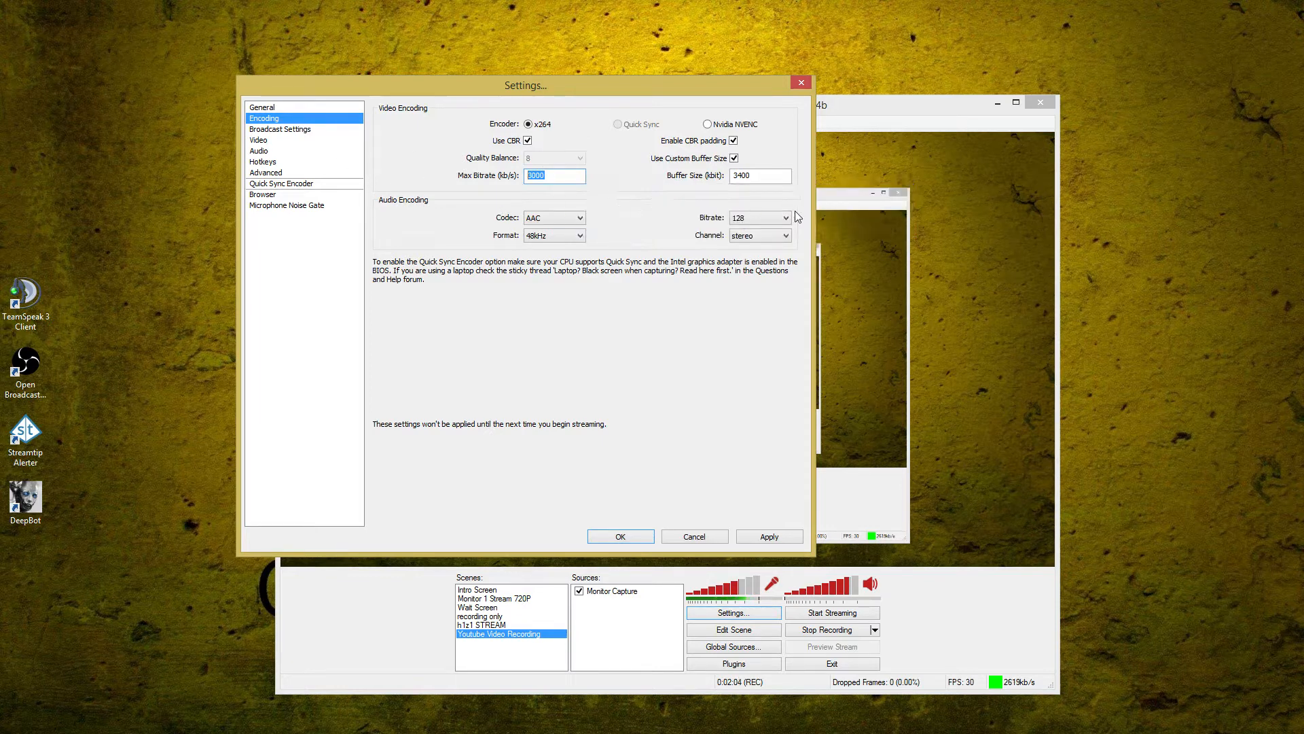
left_click(753, 220)
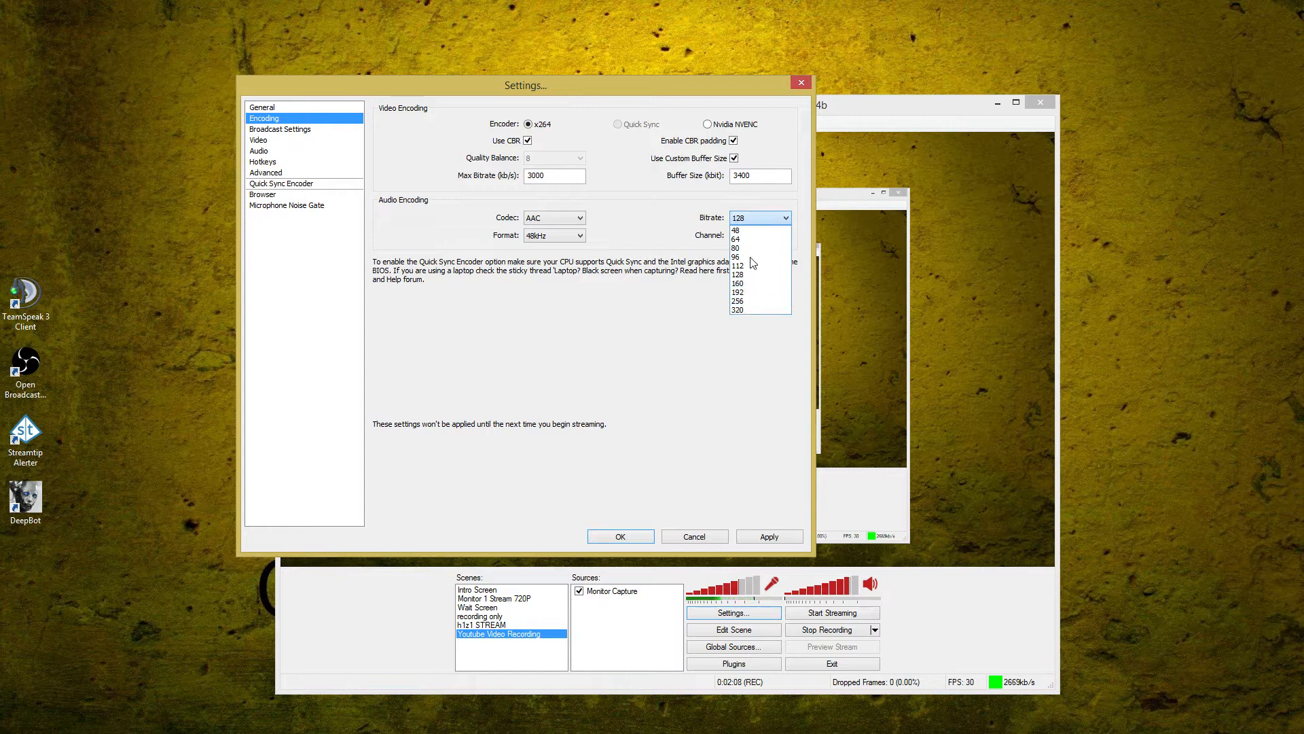
left_click(760, 218)
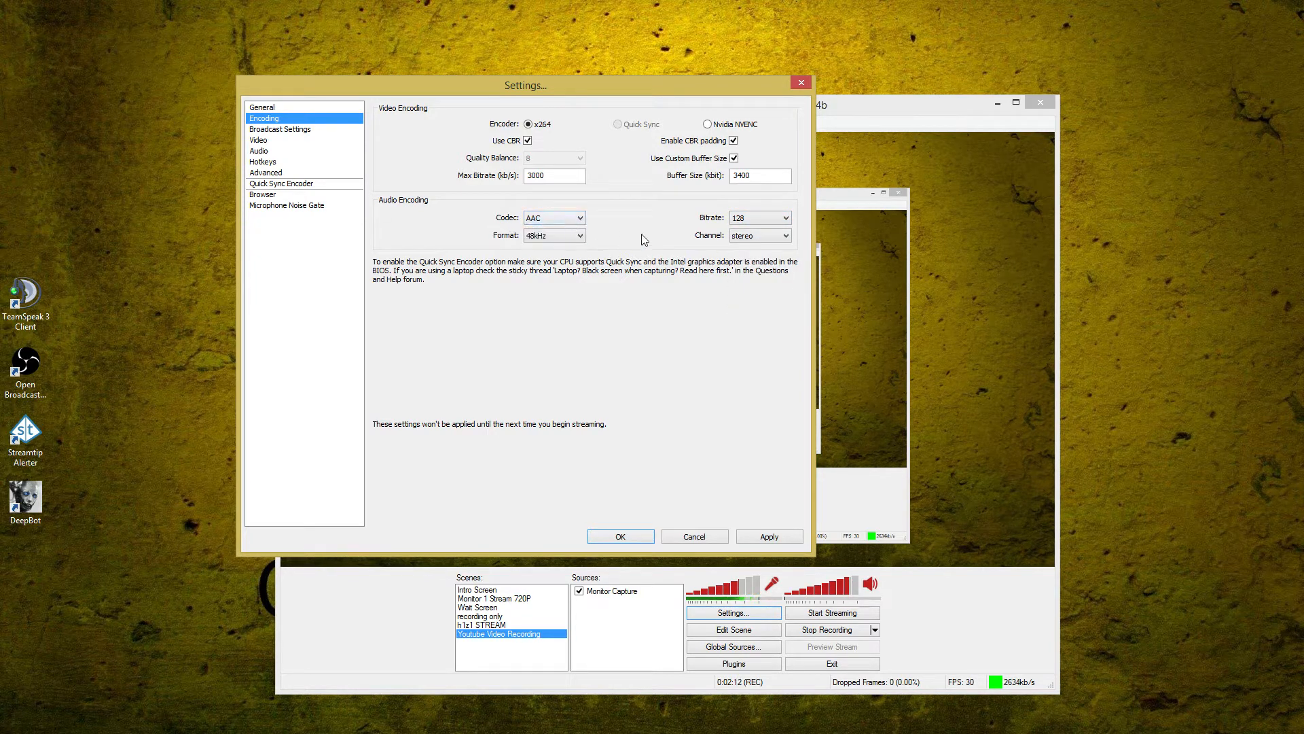
left_click(555, 224)
left_click(550, 225)
left_click(280, 129)
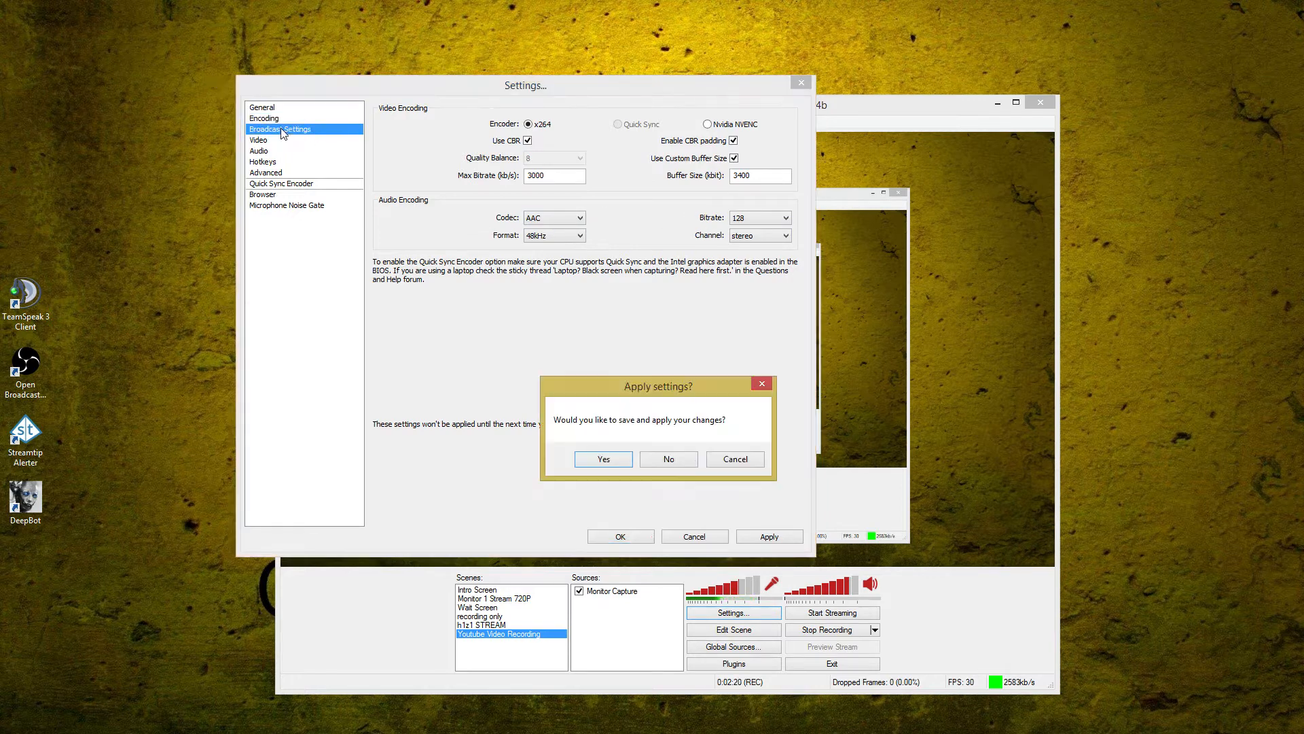
left_click(651, 453)
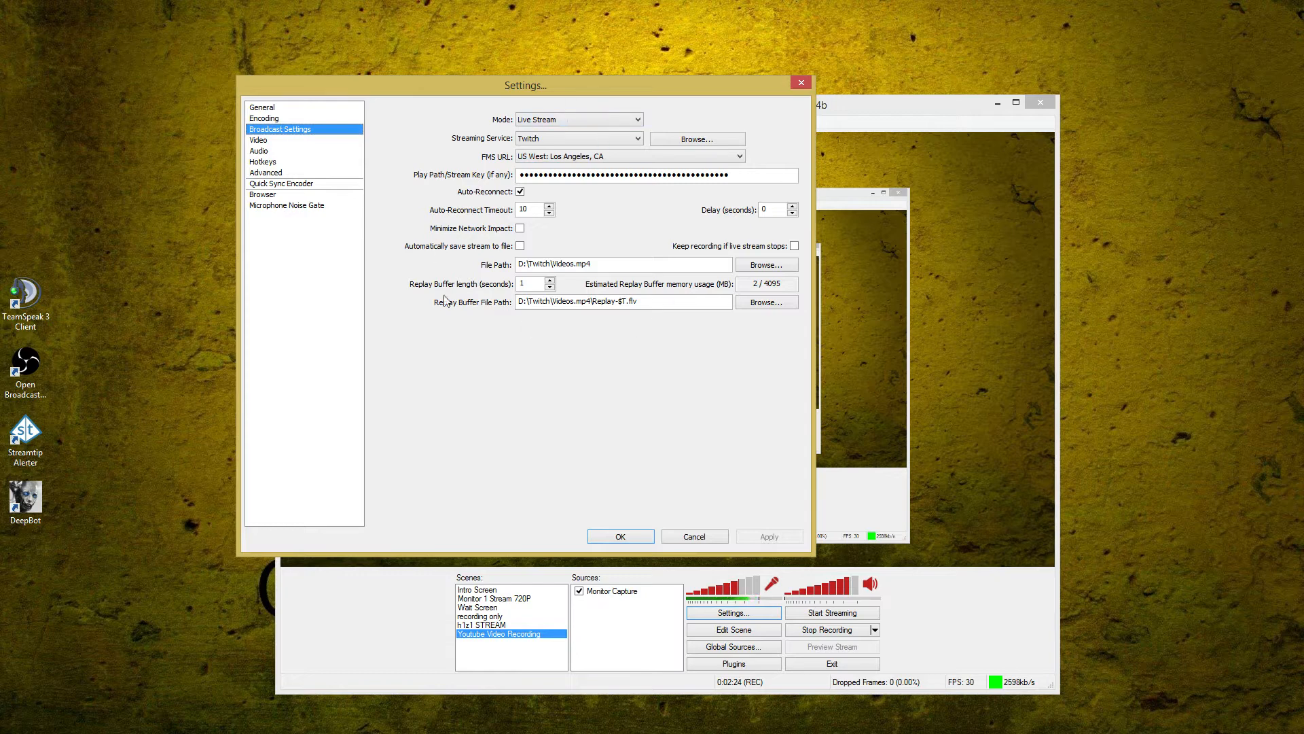
Review the broadcast mode and streaming service options, picking Live Stream and Twitch
left_click(578, 121)
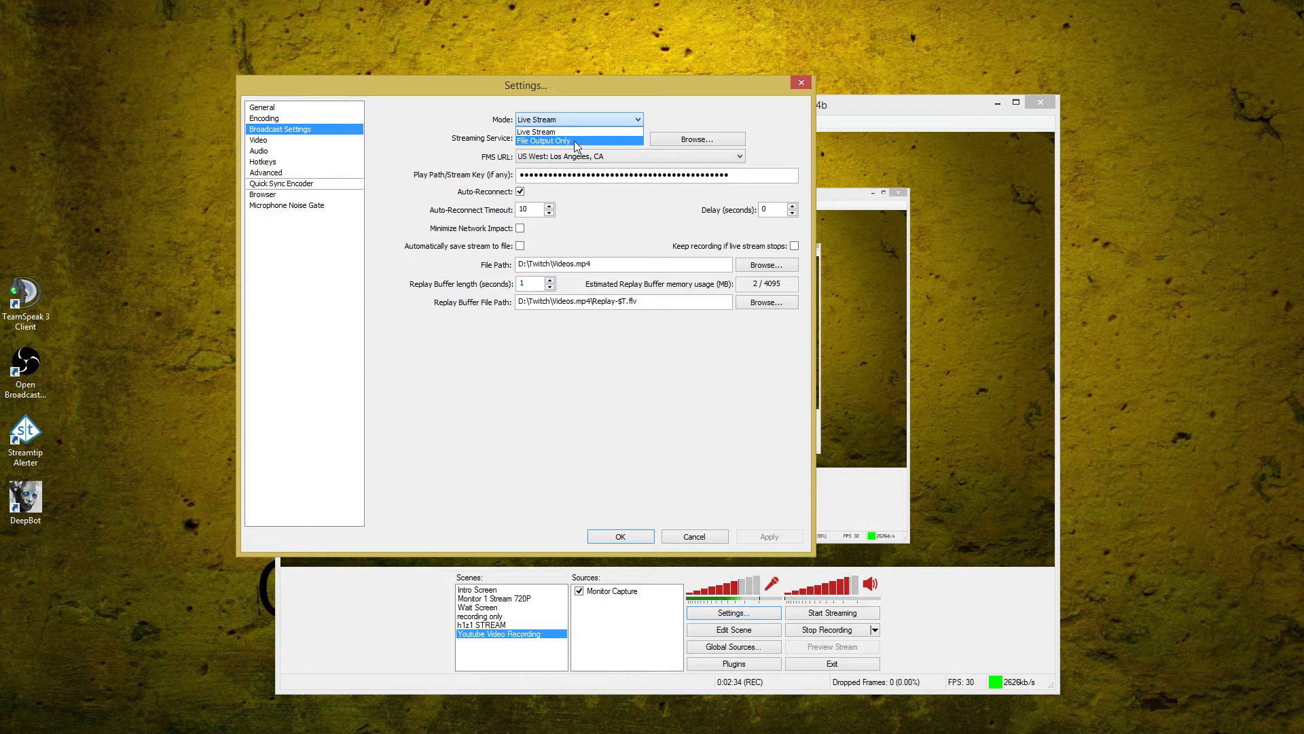
left_click(572, 133)
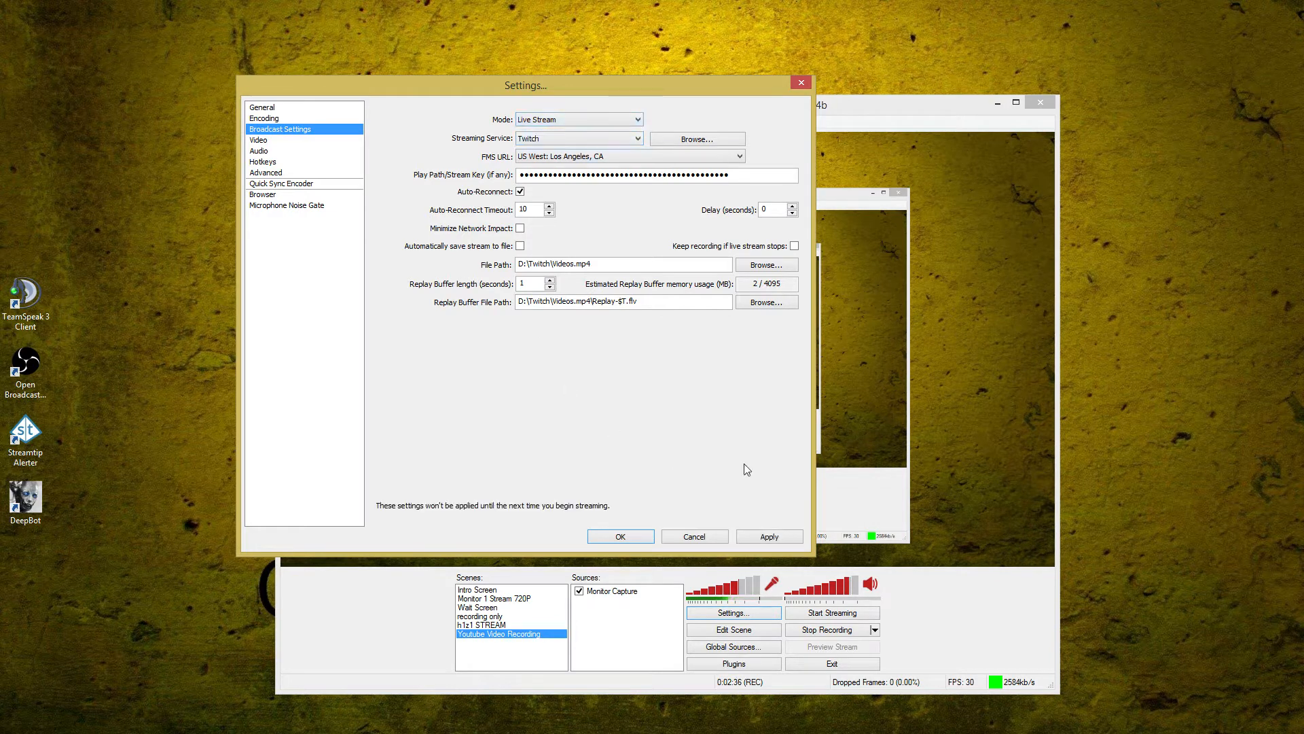
mouse_move(593, 297)
left_click(555, 144)
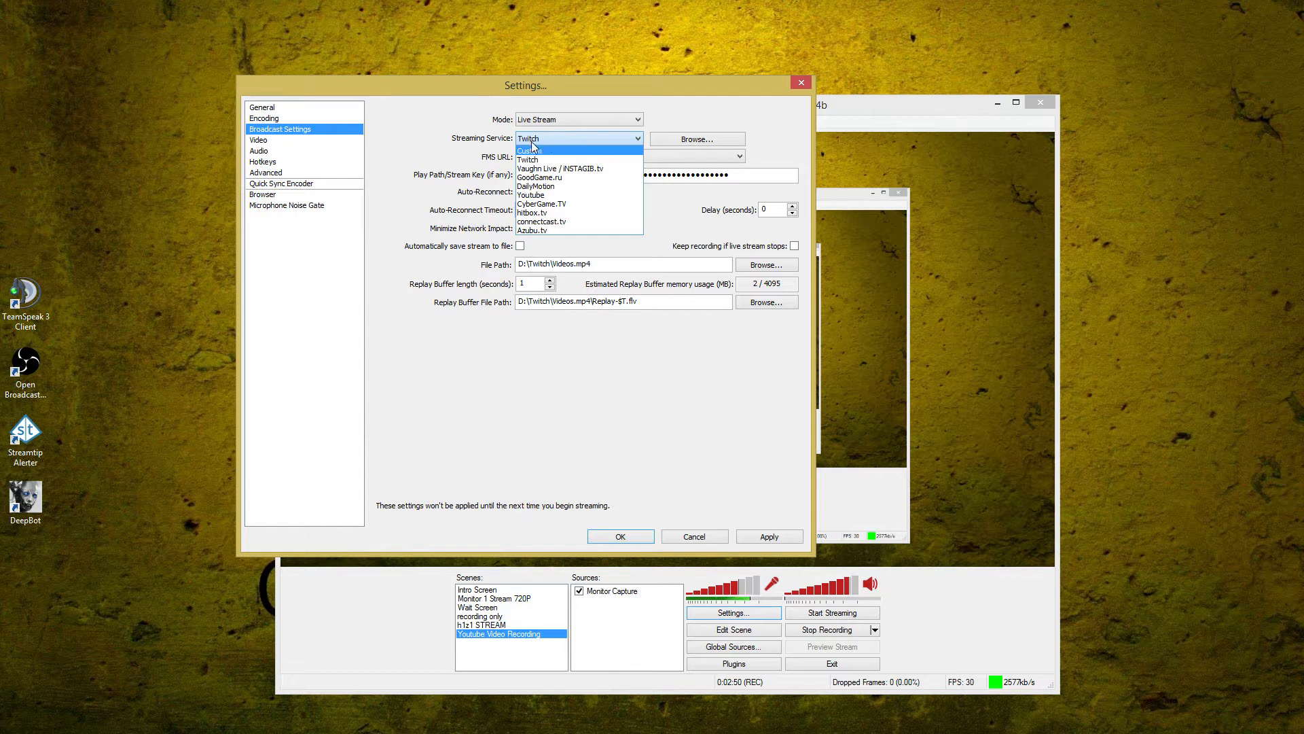
left_click(547, 159)
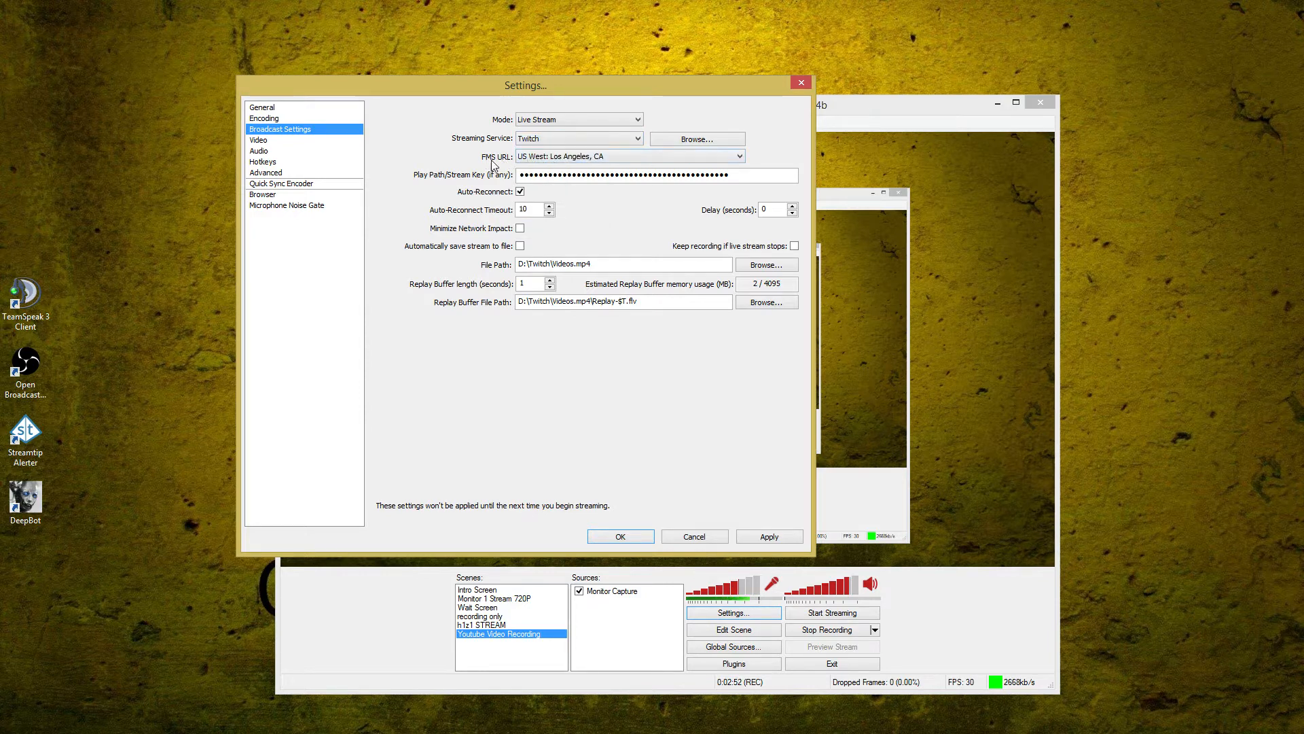
Review the FMS server list and the stream key field, and leave the Broadcast Settings without saving
left_click(620, 159)
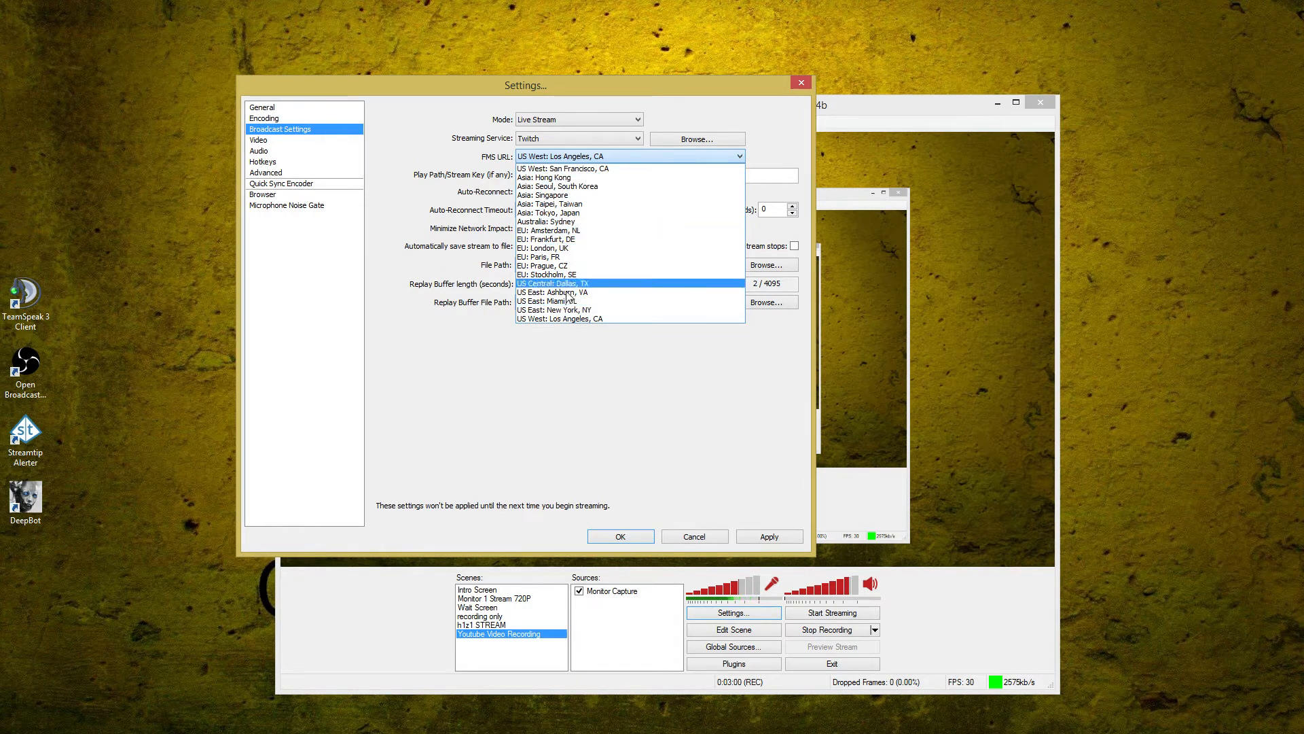
left_click(574, 159)
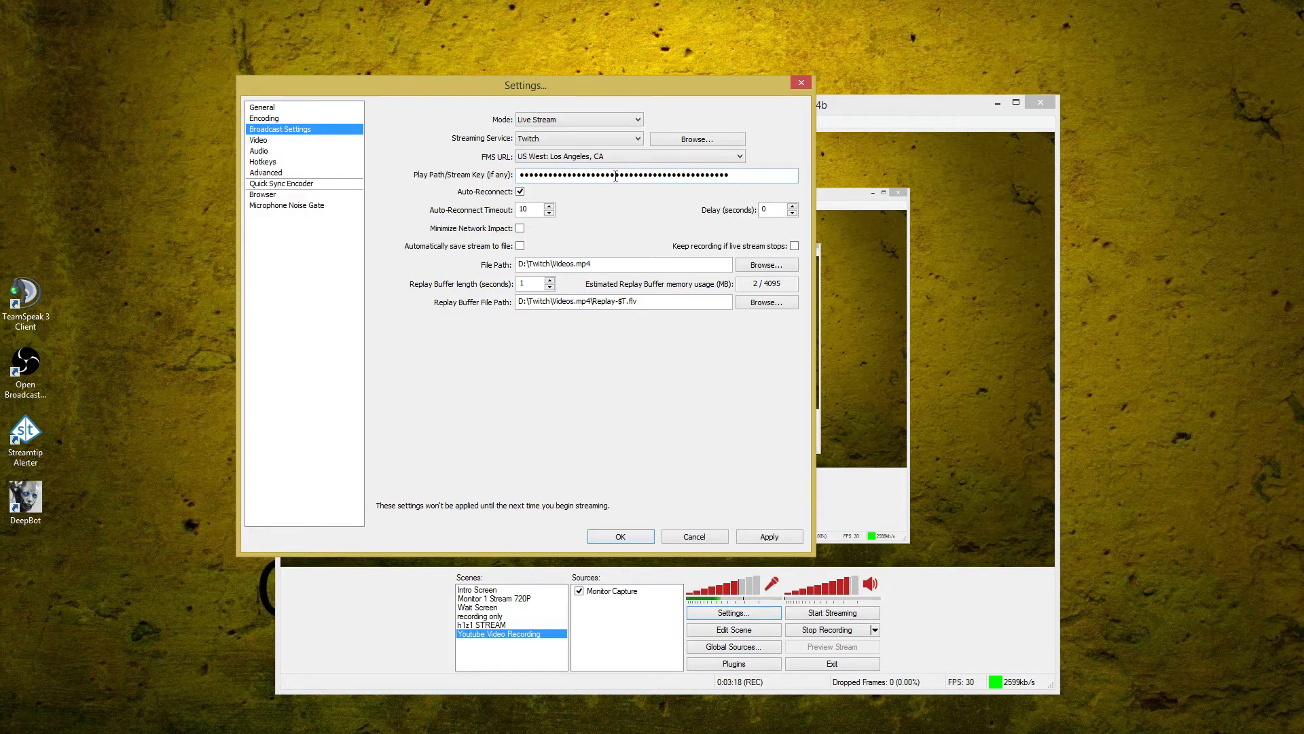
left_click_drag(779, 177, 510, 183)
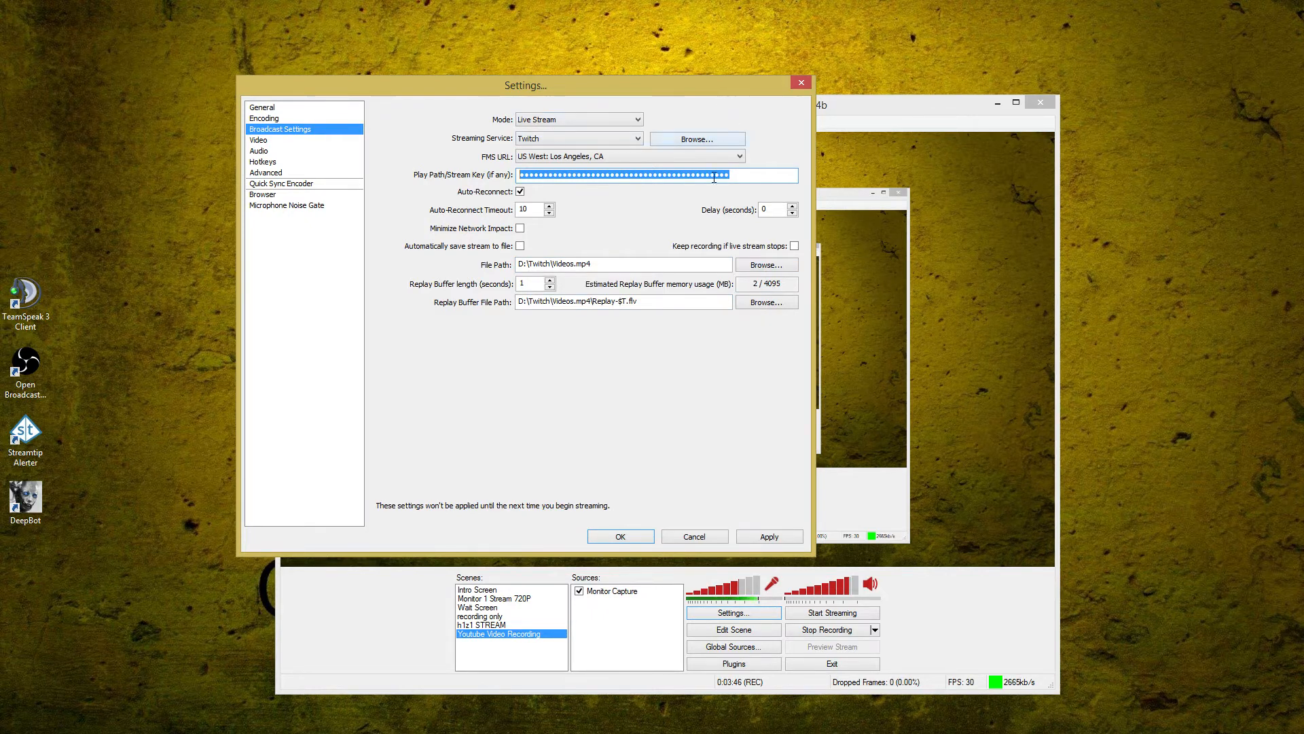
mouse_move(645, 258)
mouse_move(659, 306)
left_click(266, 144)
left_click(658, 460)
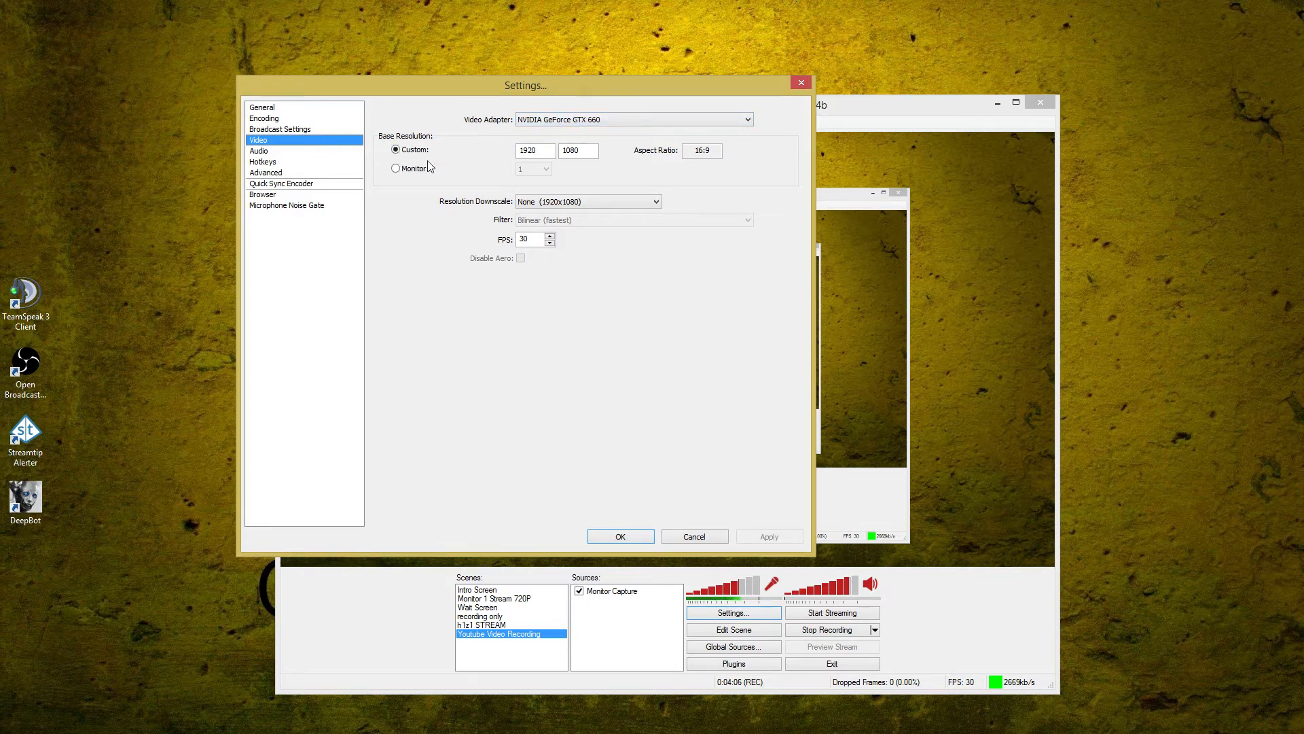
Review the base resolution, resolution downscale and FPS in the Video settings, and leave them without saving
left_click(579, 151)
left_click(565, 203)
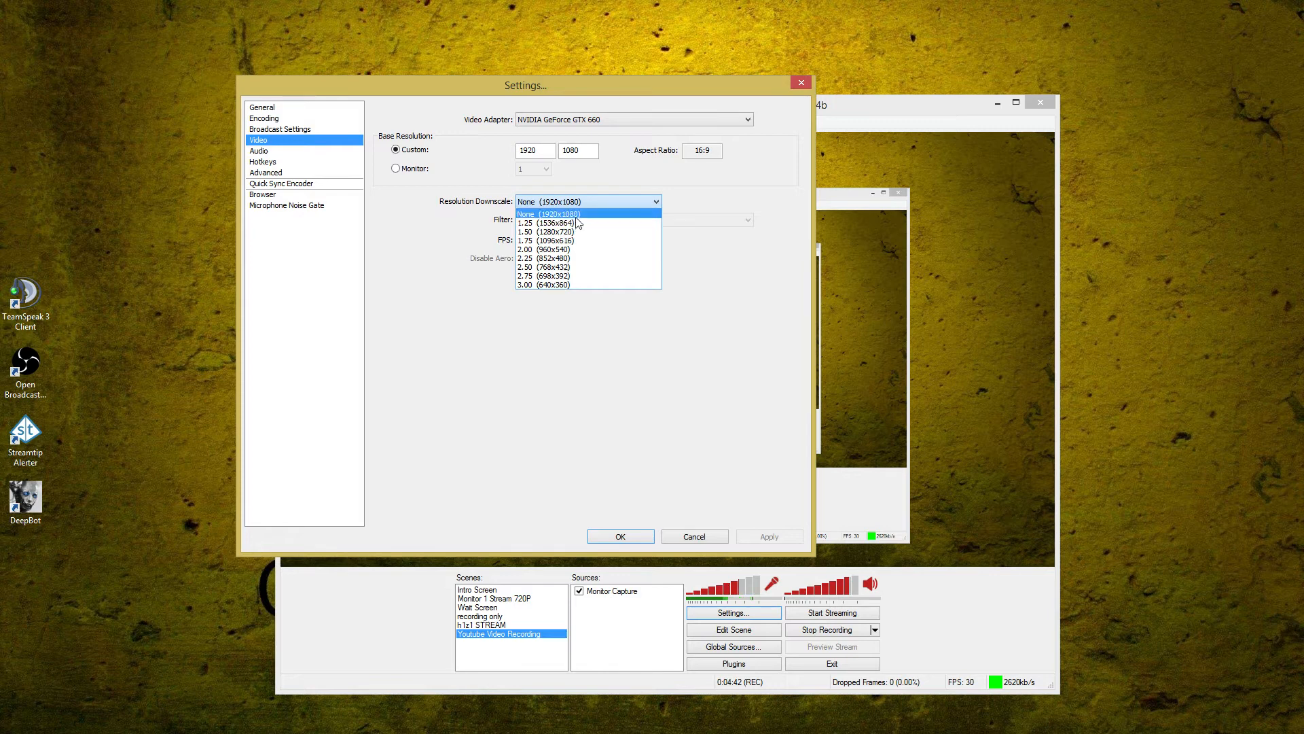
left_click(578, 215)
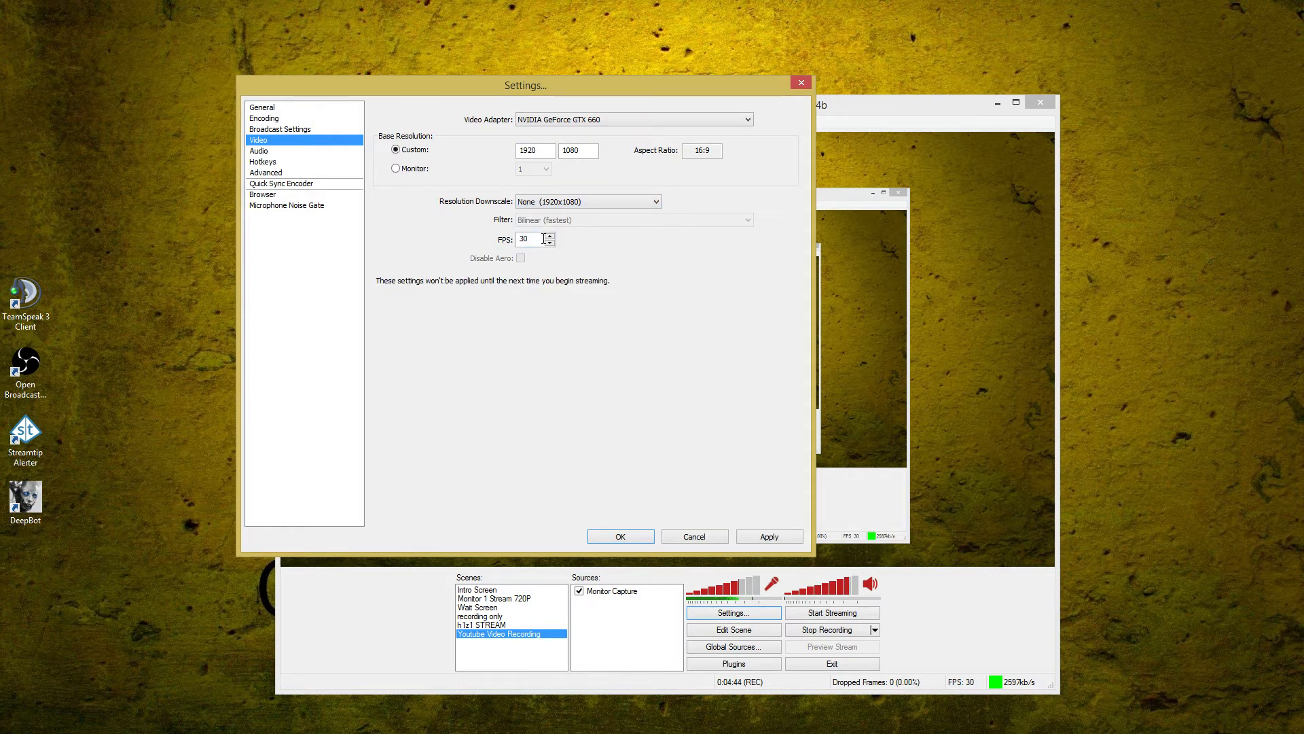
left_click_drag(543, 238, 513, 246)
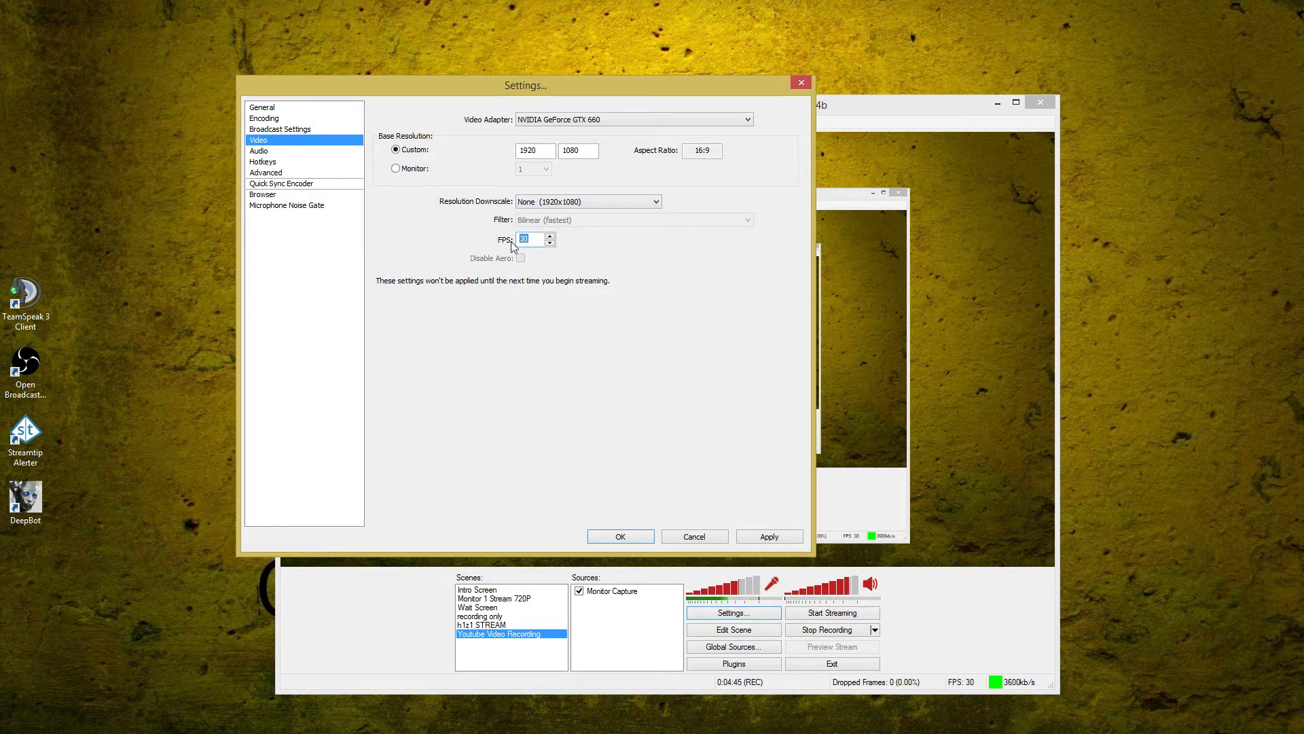
left_click(259, 151)
left_click(654, 458)
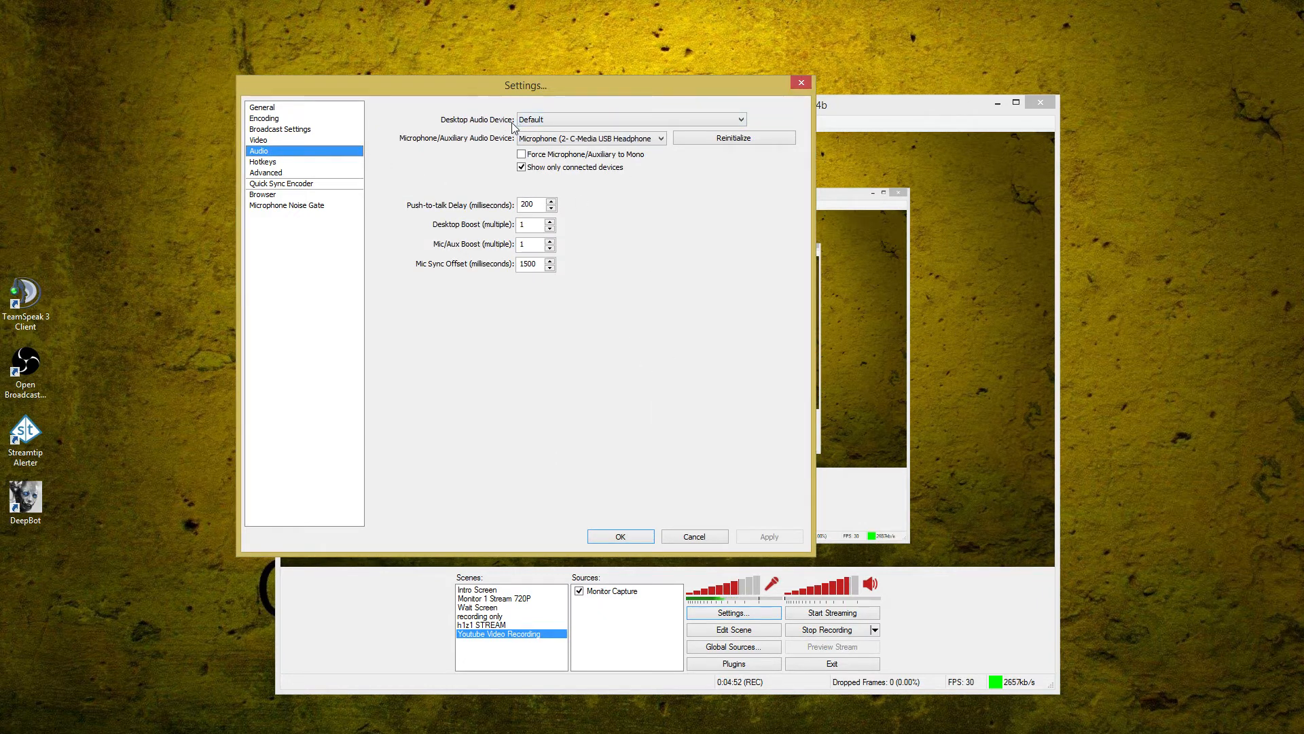
Review the microphone device choices and the mic sync offset in the Audio settings
left_click(583, 141)
left_click(555, 139)
left_click_drag(544, 265, 505, 278)
left_click(543, 267)
Review the Hotkeys and Advanced settings, including the x264 CPU preset options, and leave them without saving
left_click(282, 163)
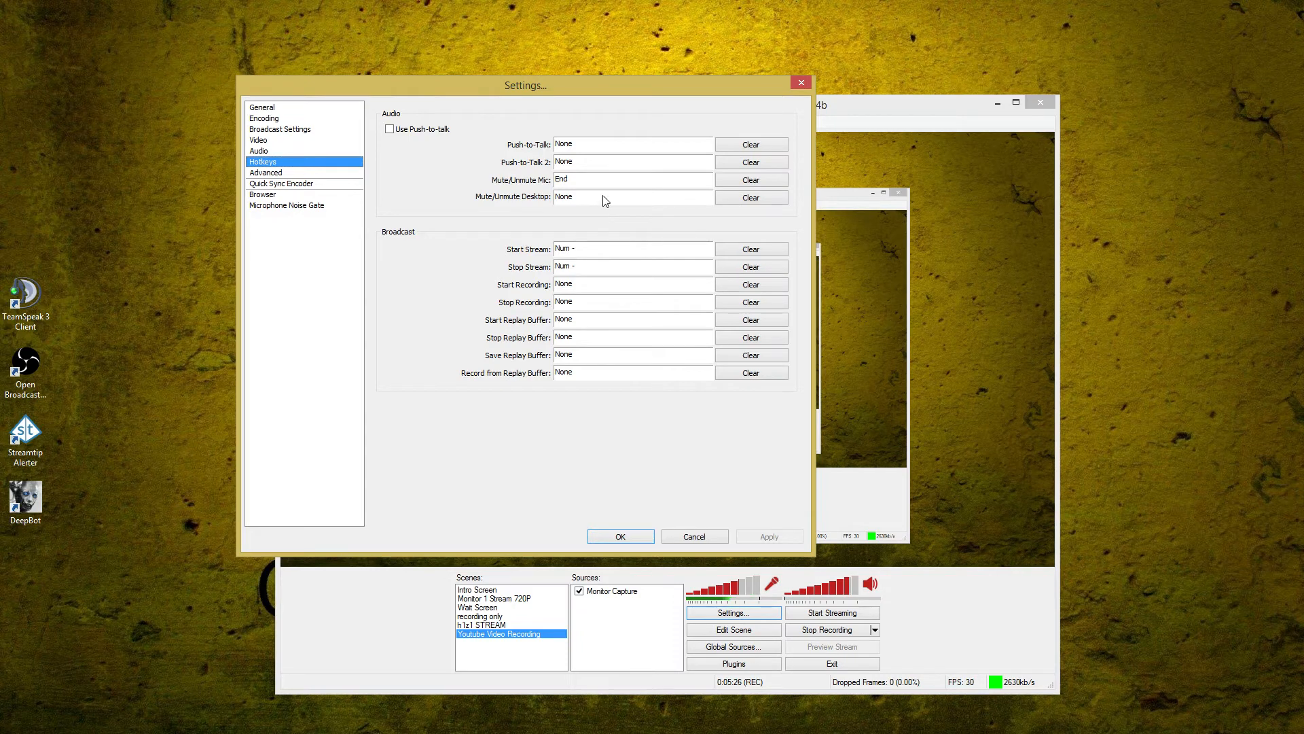
left_click(285, 173)
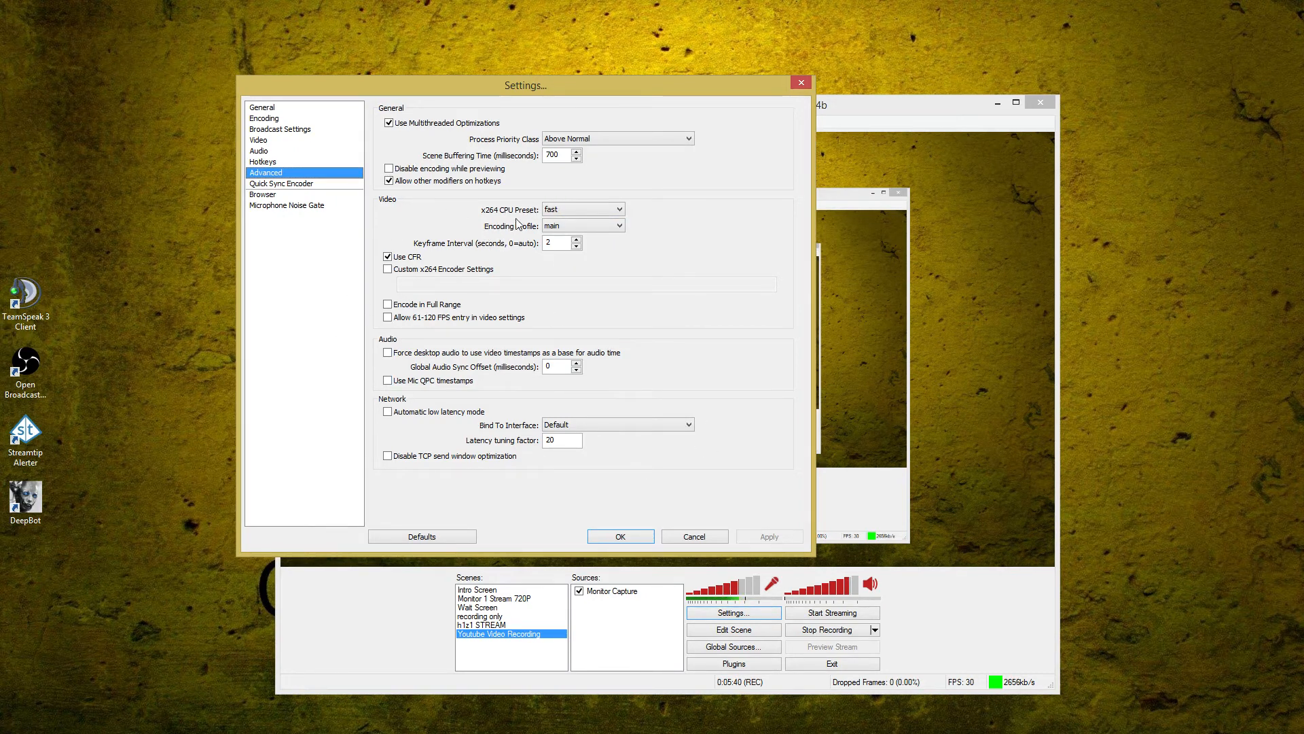
left_click(563, 213)
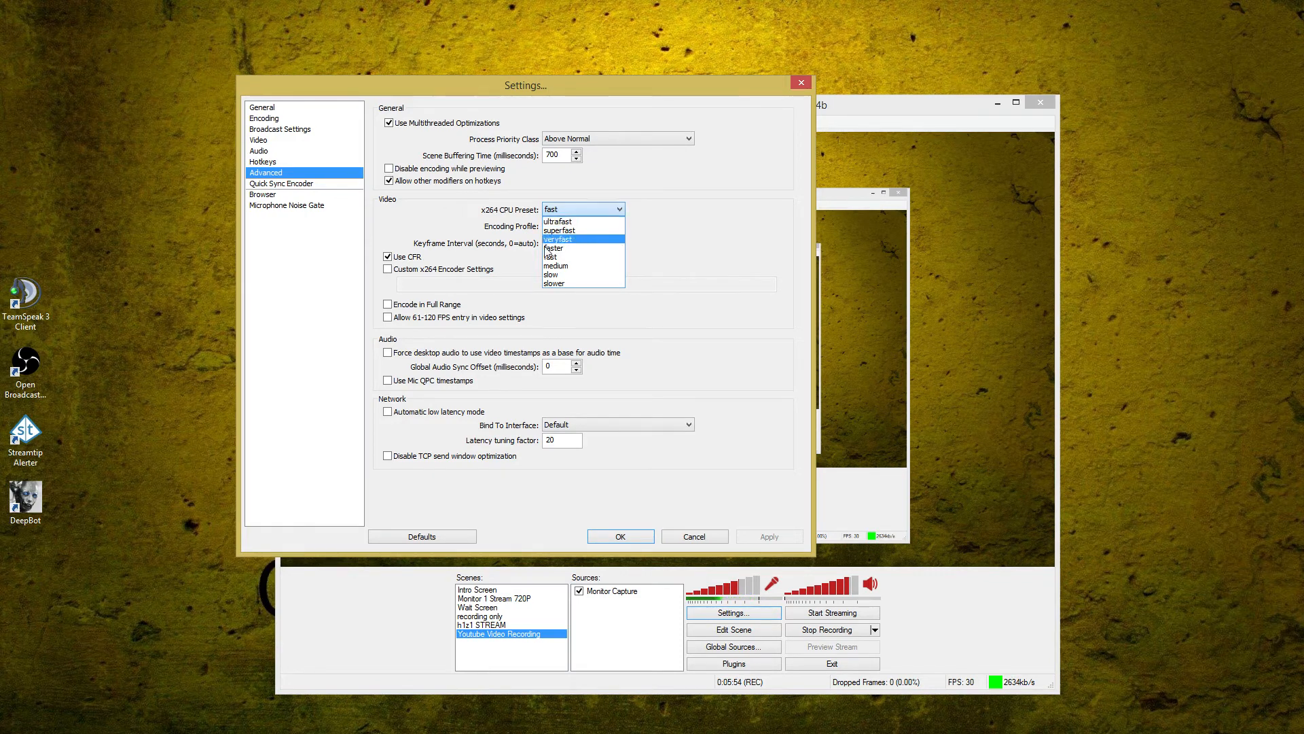
left_click(584, 257)
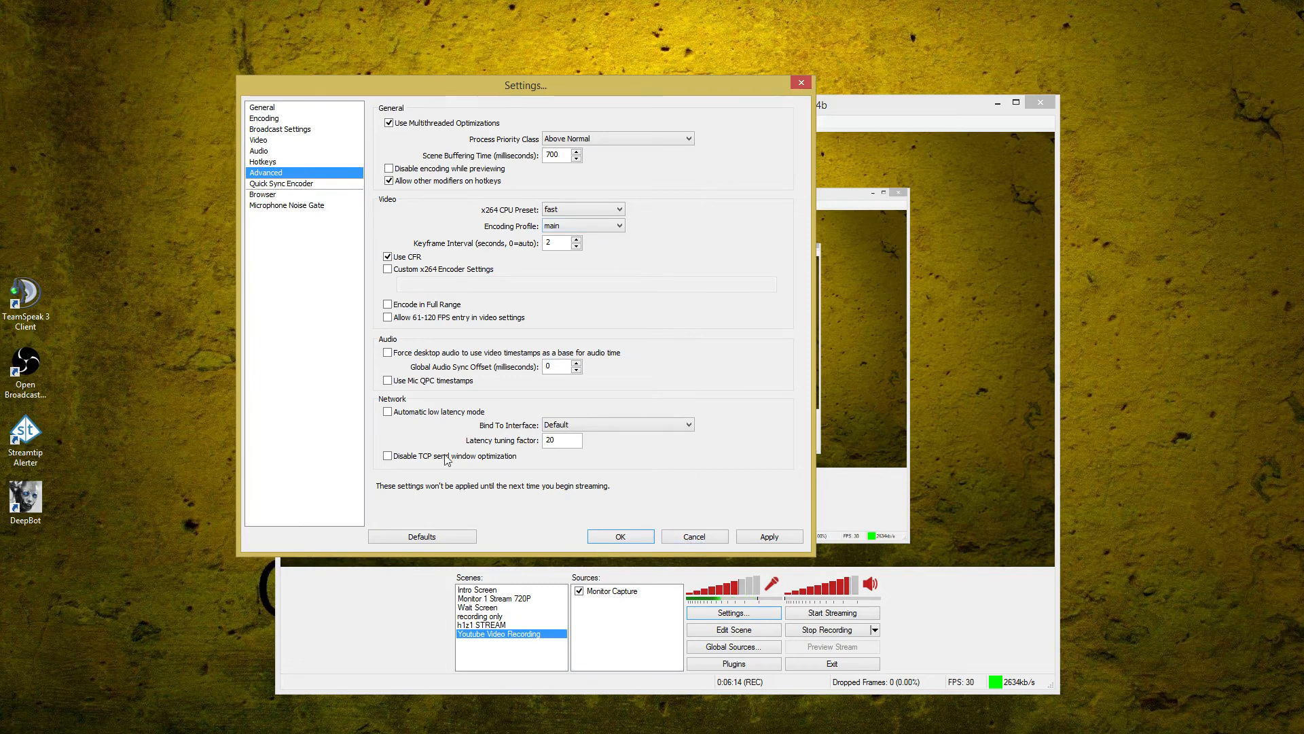
left_click(268, 184)
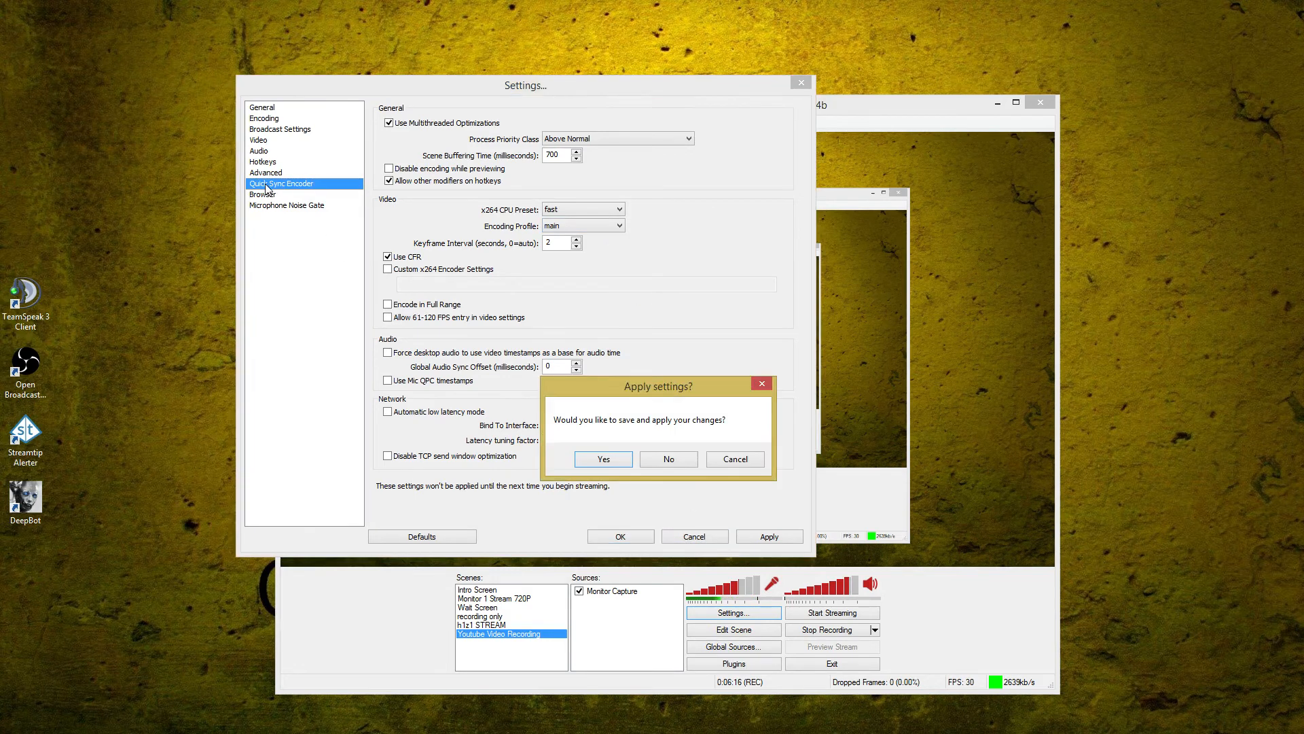
left_click(674, 458)
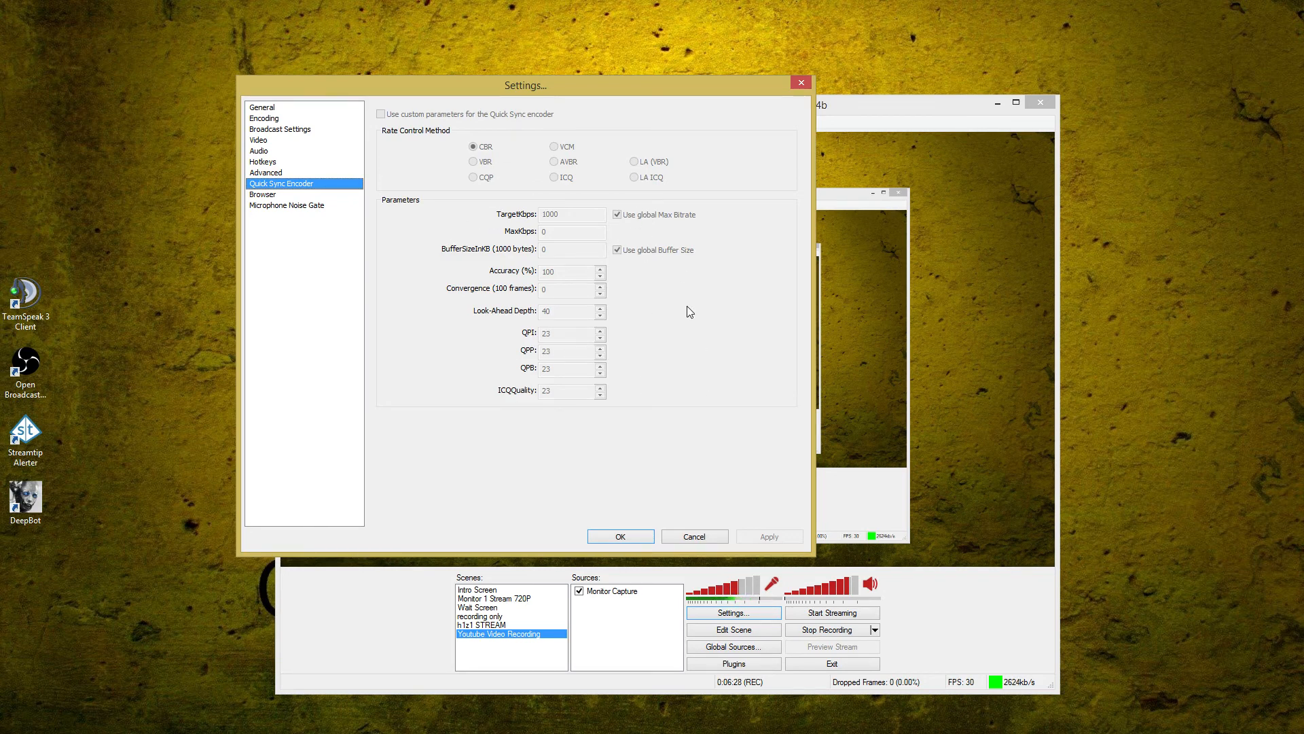
Review the Browser and Microphone Noise Gate settings, try the noise gate option, and close the settings without saving
left_click(282, 196)
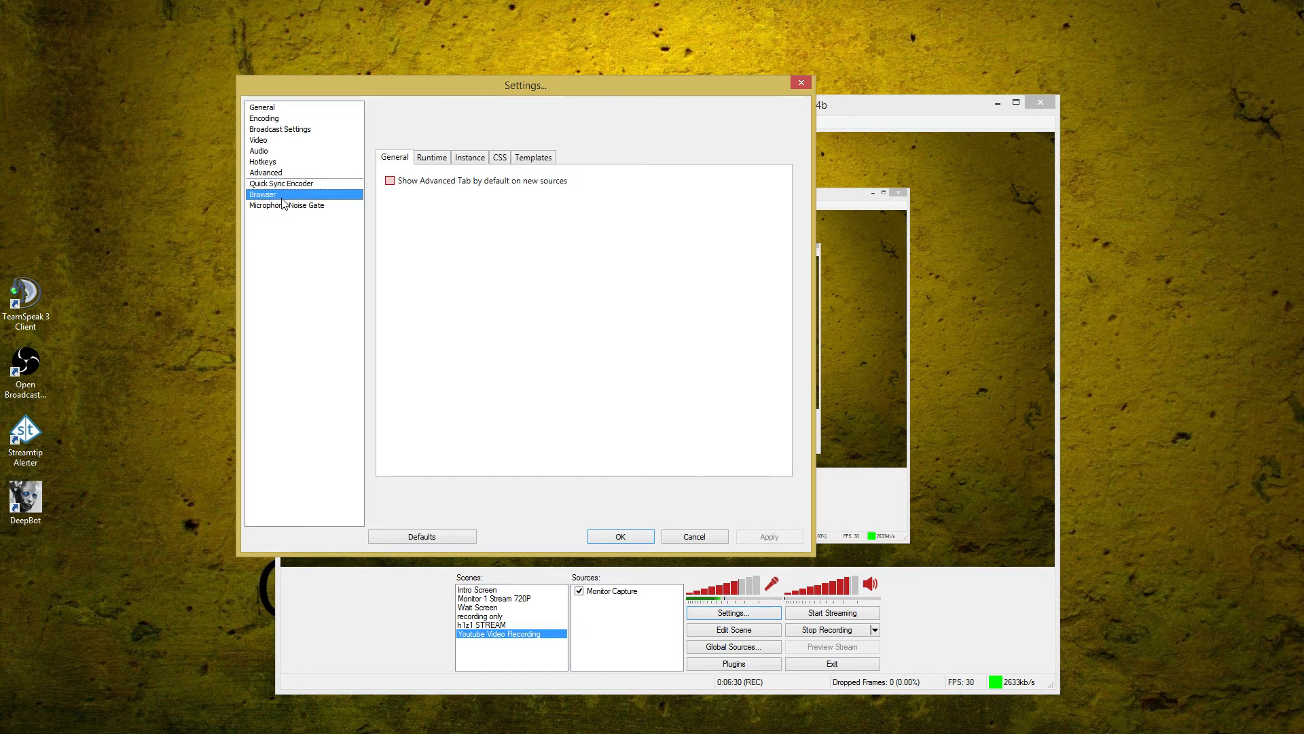
left_click(283, 207)
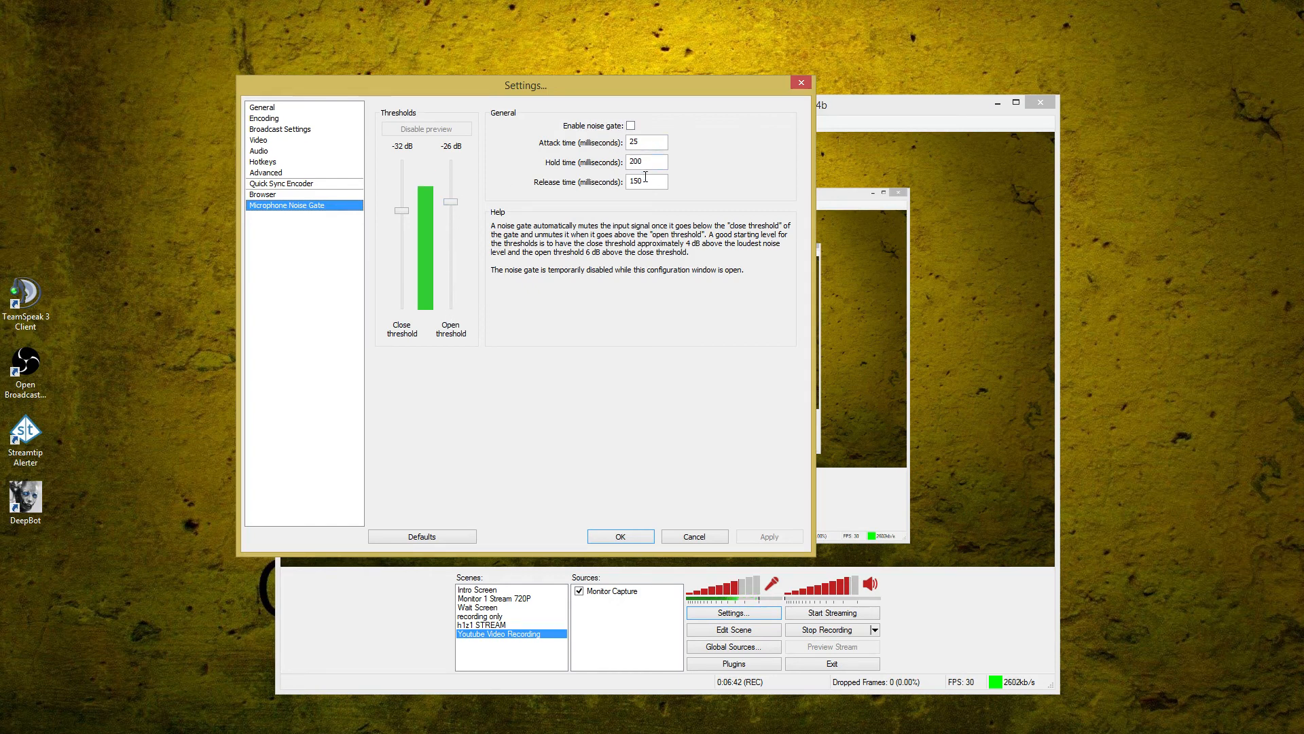
left_click(630, 126)
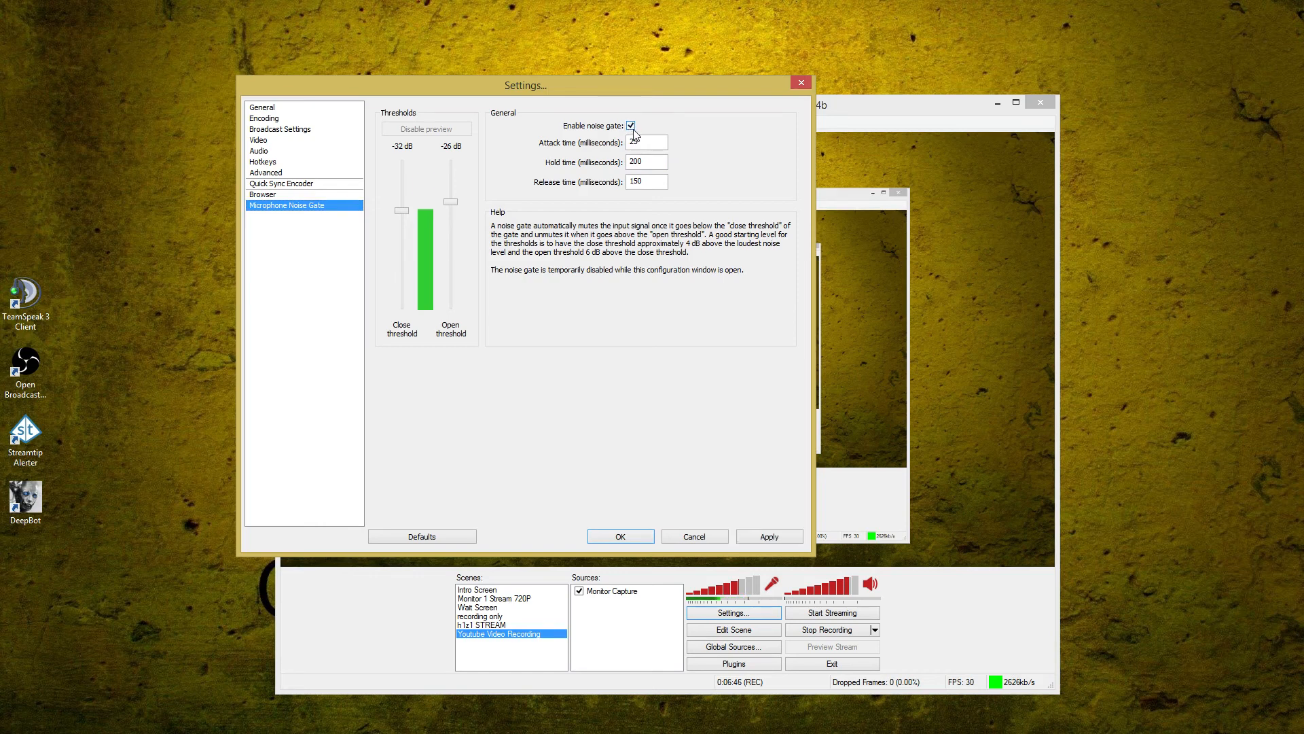
left_click(274, 197)
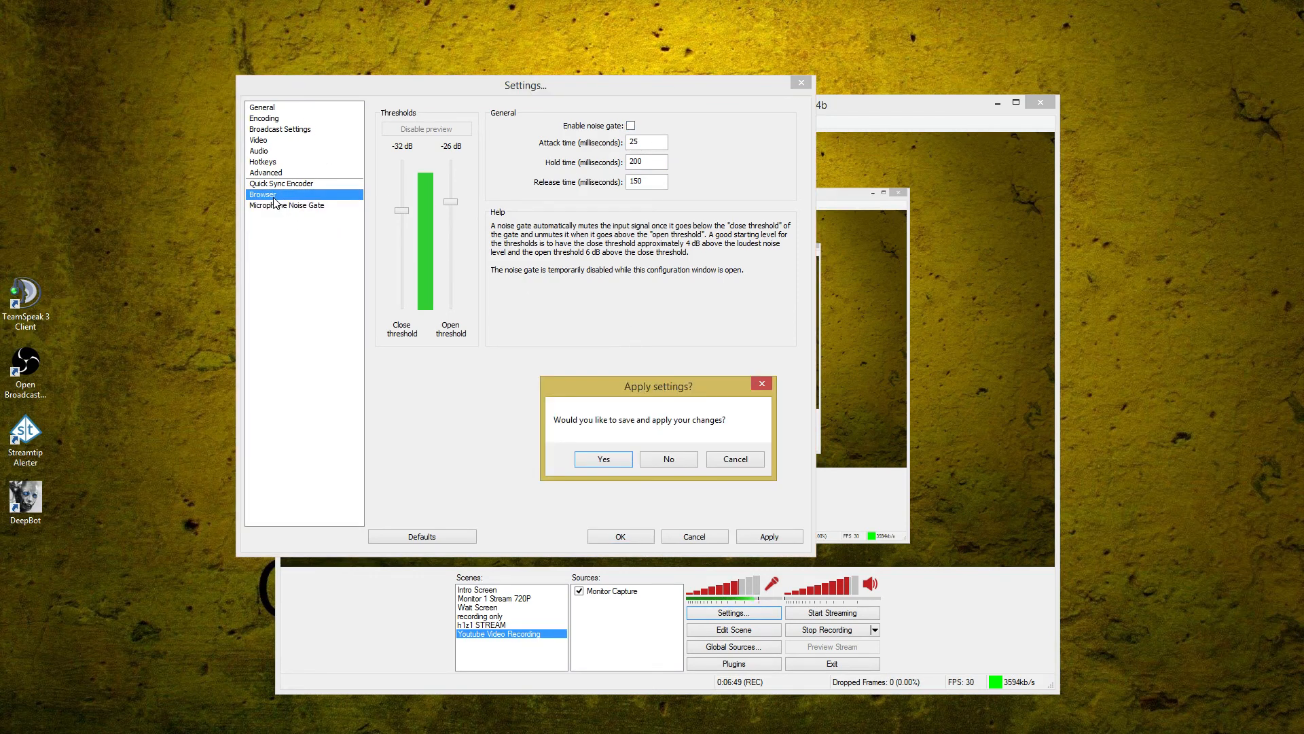
left_click(669, 459)
left_click(674, 536)
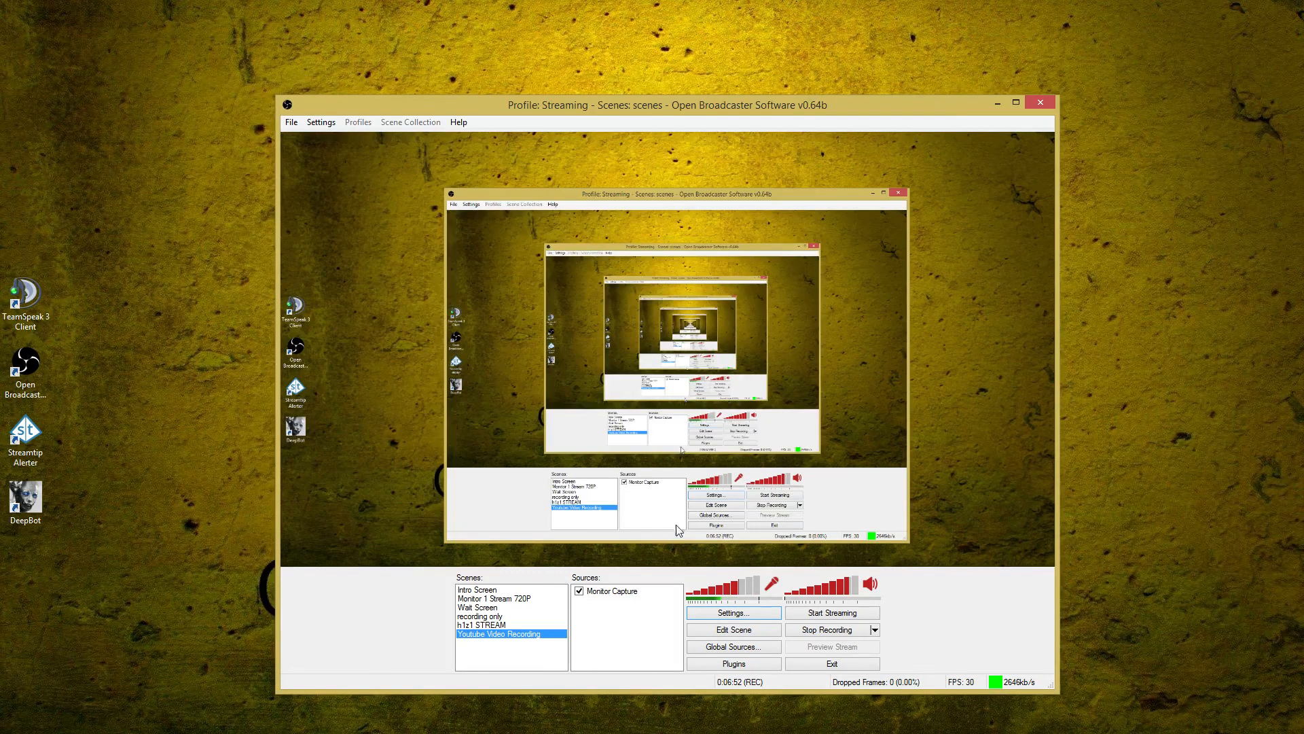